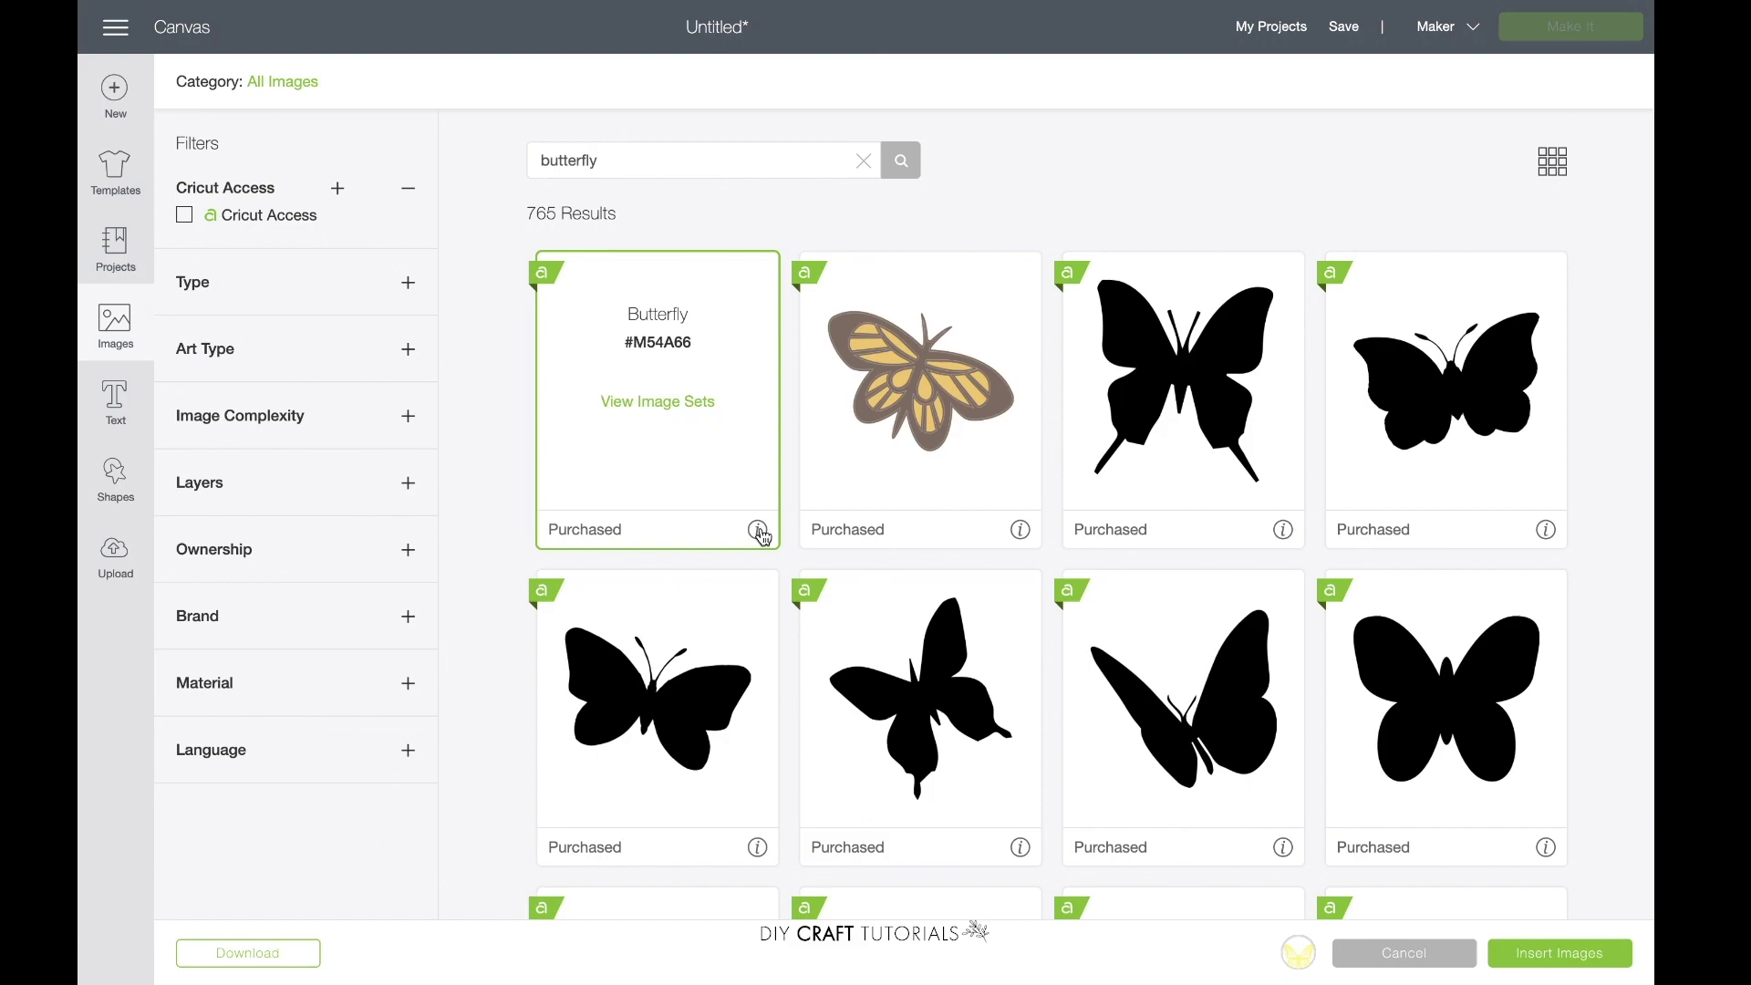
Add the free Large Butterfly image #MA7A34CA to the selection and insert both selected butterflies onto the canvas
click(760, 532)
scroll(762, 538, down, 4)
click(906, 627)
click(1022, 774)
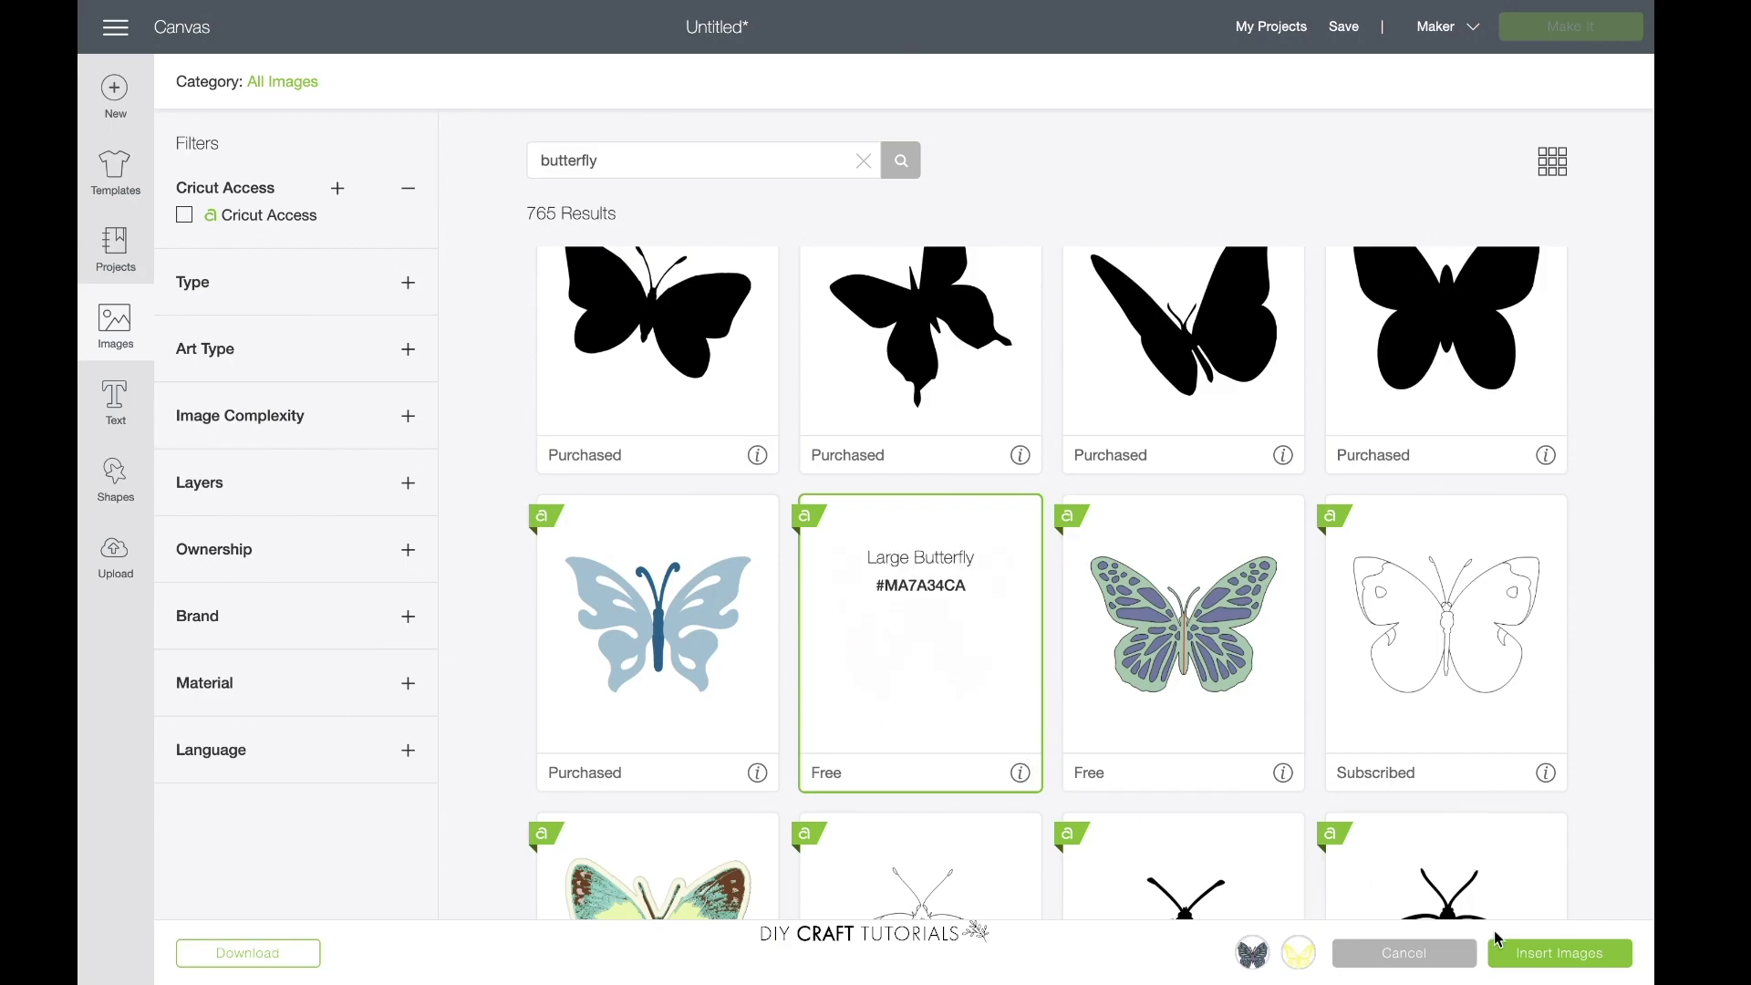
click(1568, 962)
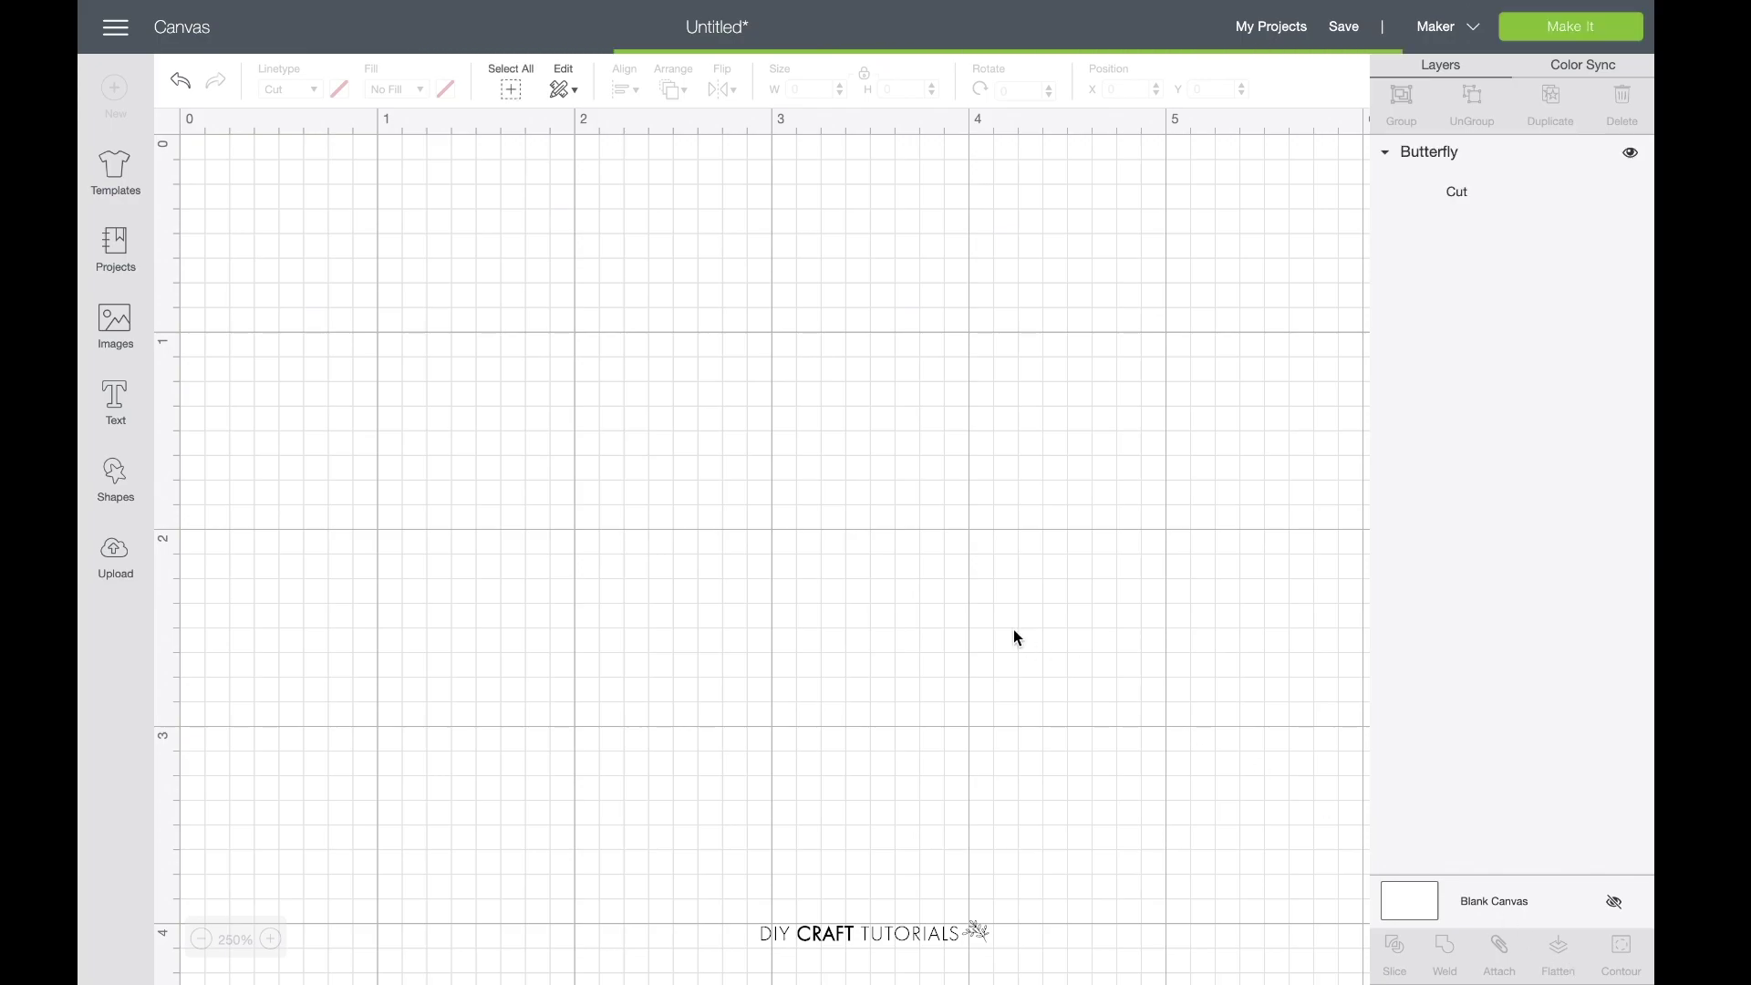
Hide the yellow butterfly layer and move the purple and green butterfly to an open area of the canvas
drag(772, 599, 885, 330)
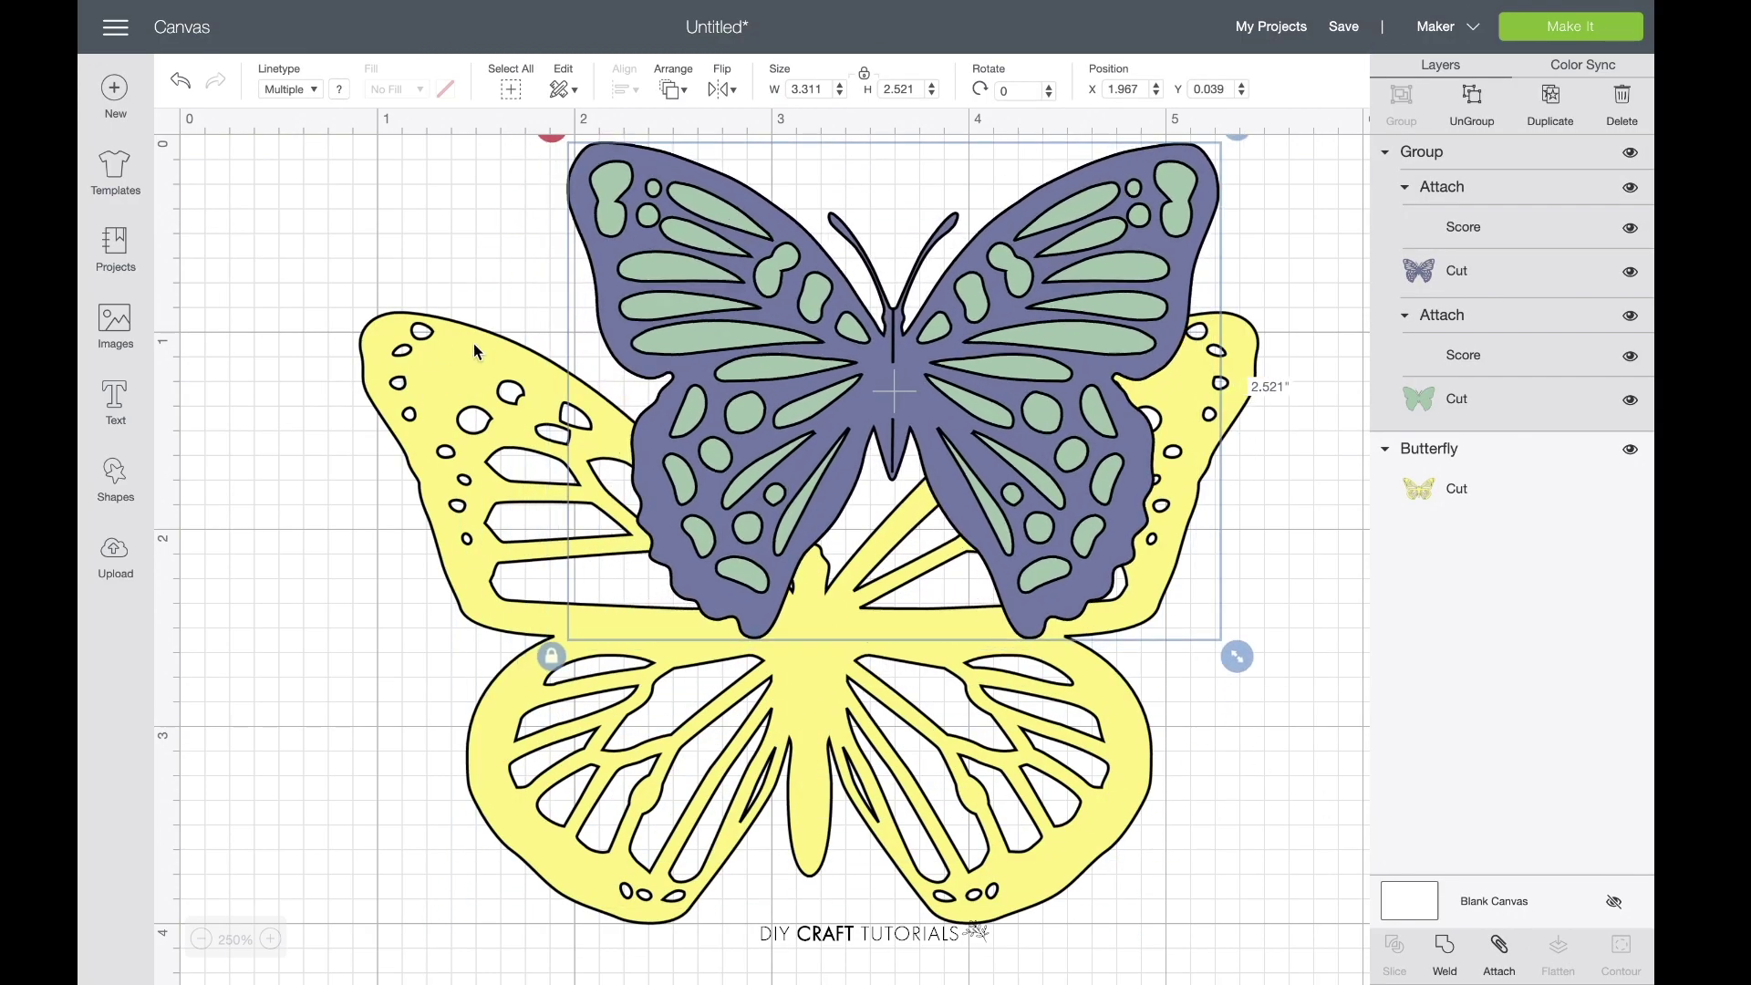
click(332, 408)
click(418, 395)
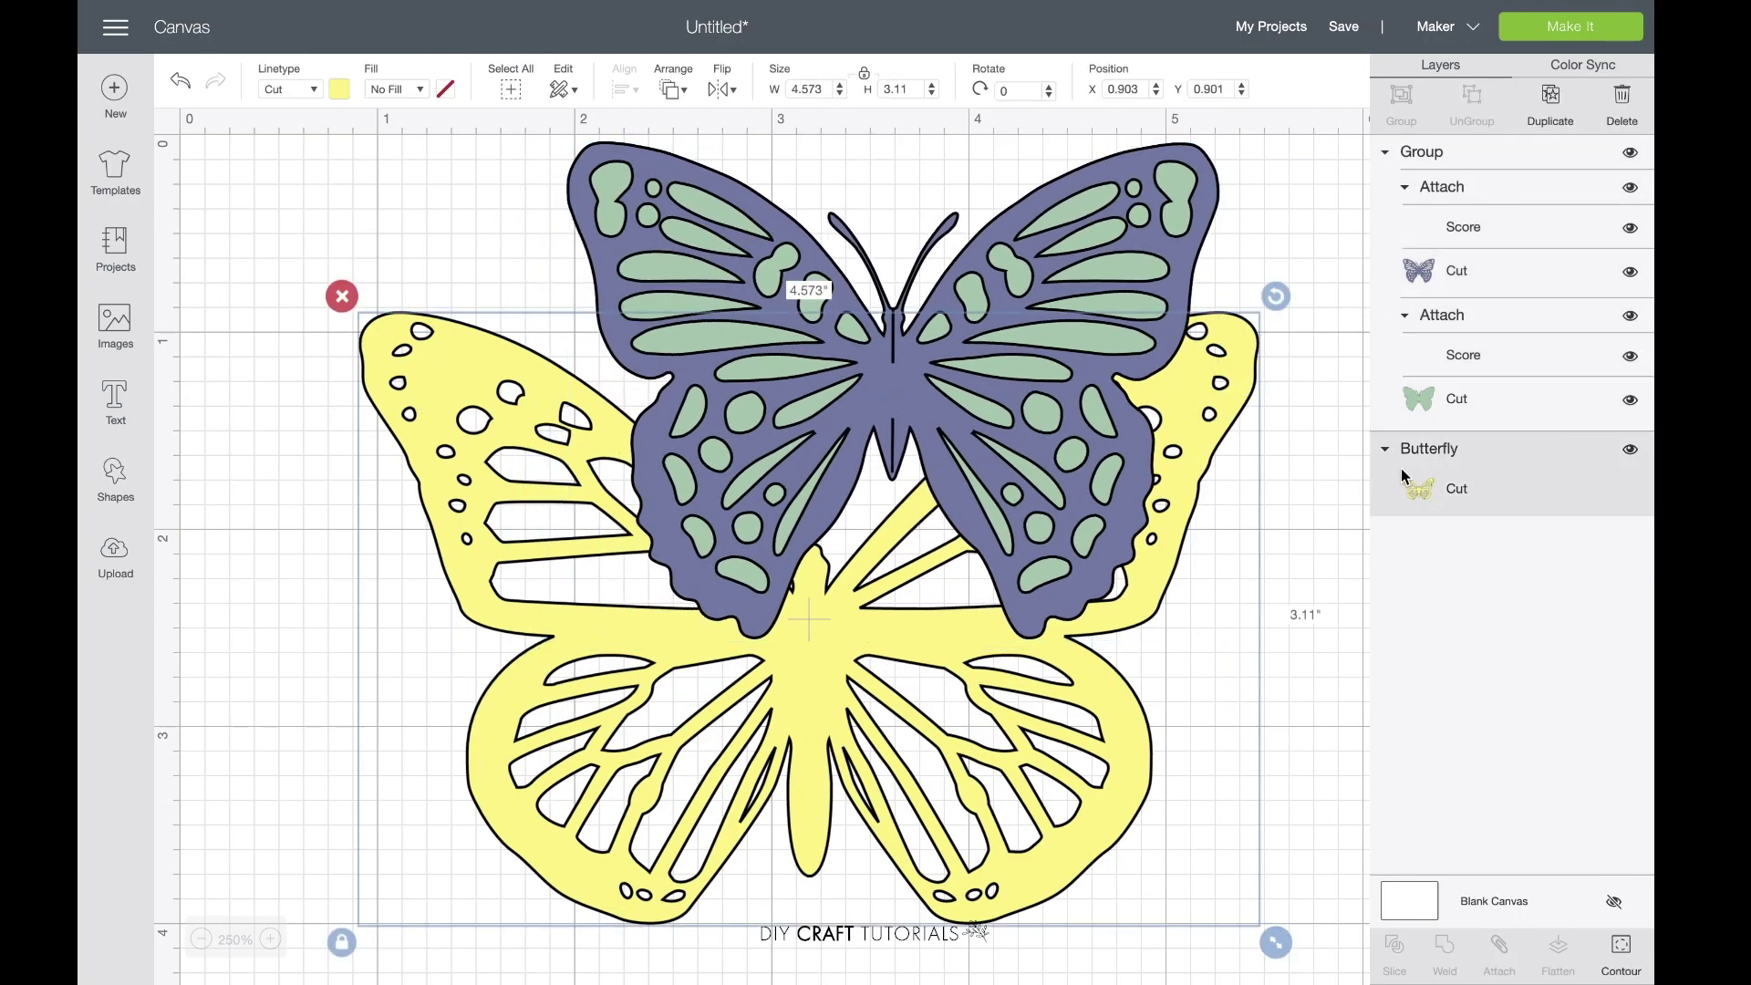
click(1631, 449)
drag(1023, 294, 793, 409)
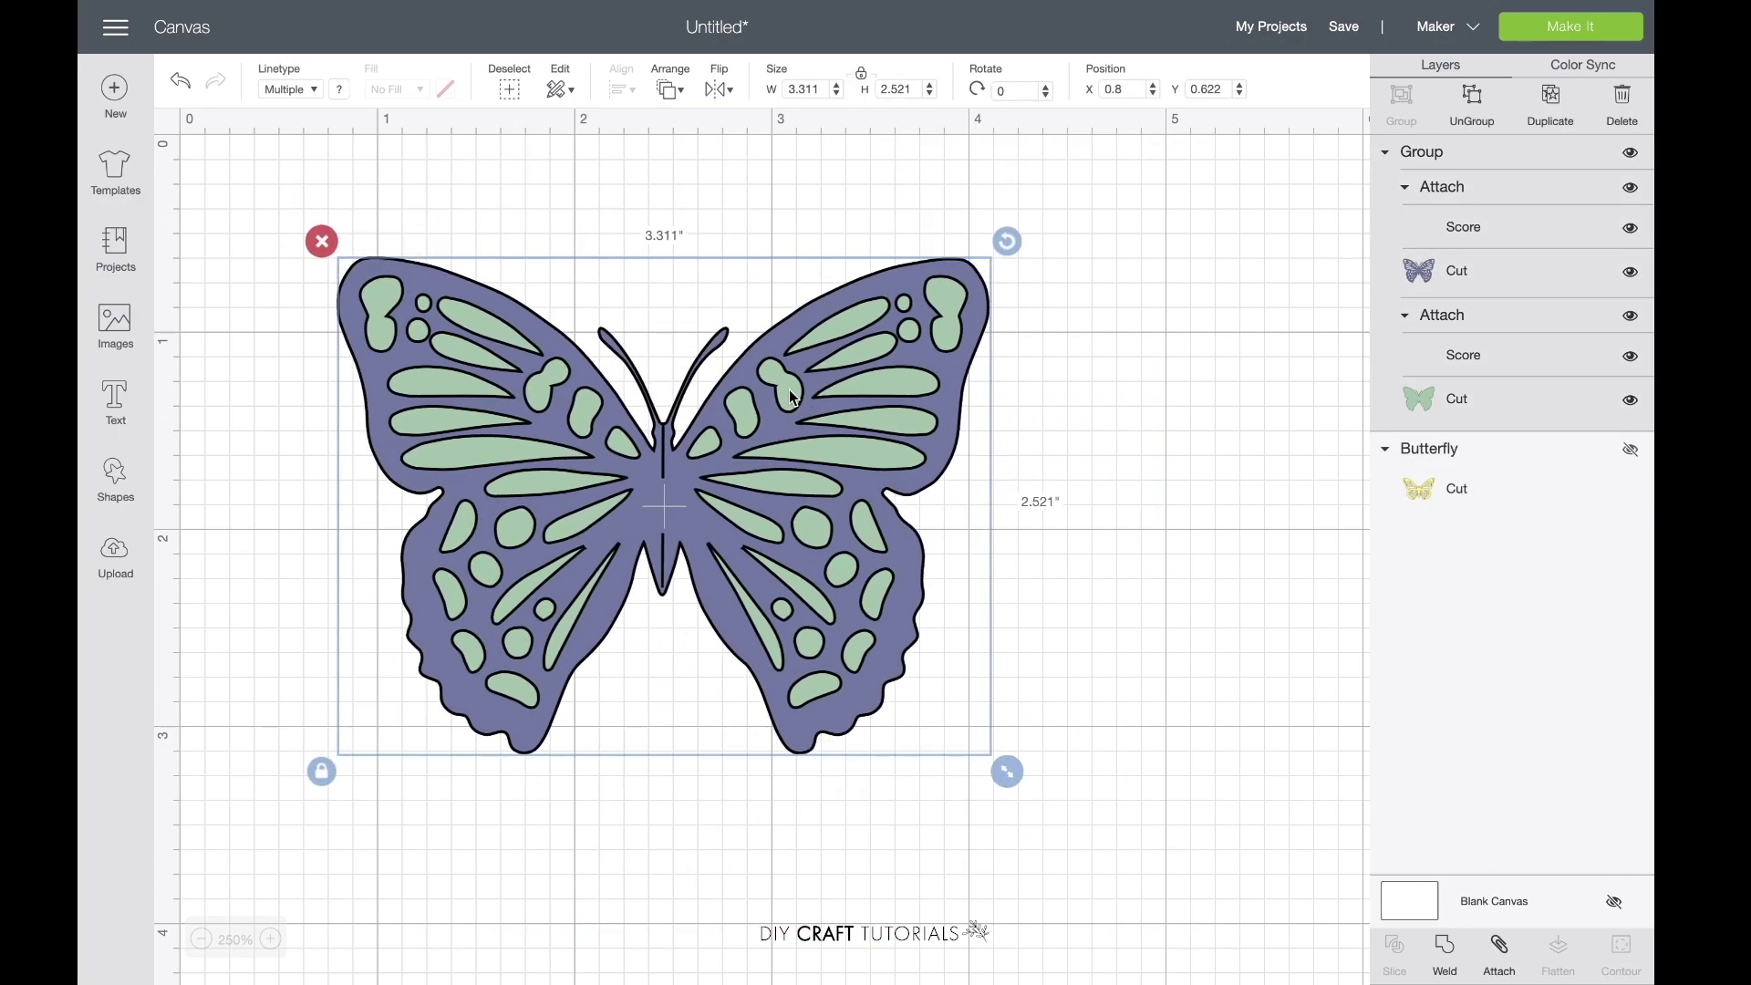
Ungroup the purple and green butterfly and delete the Score layer from each of its two attached sets
right_click(793, 398)
click(841, 439)
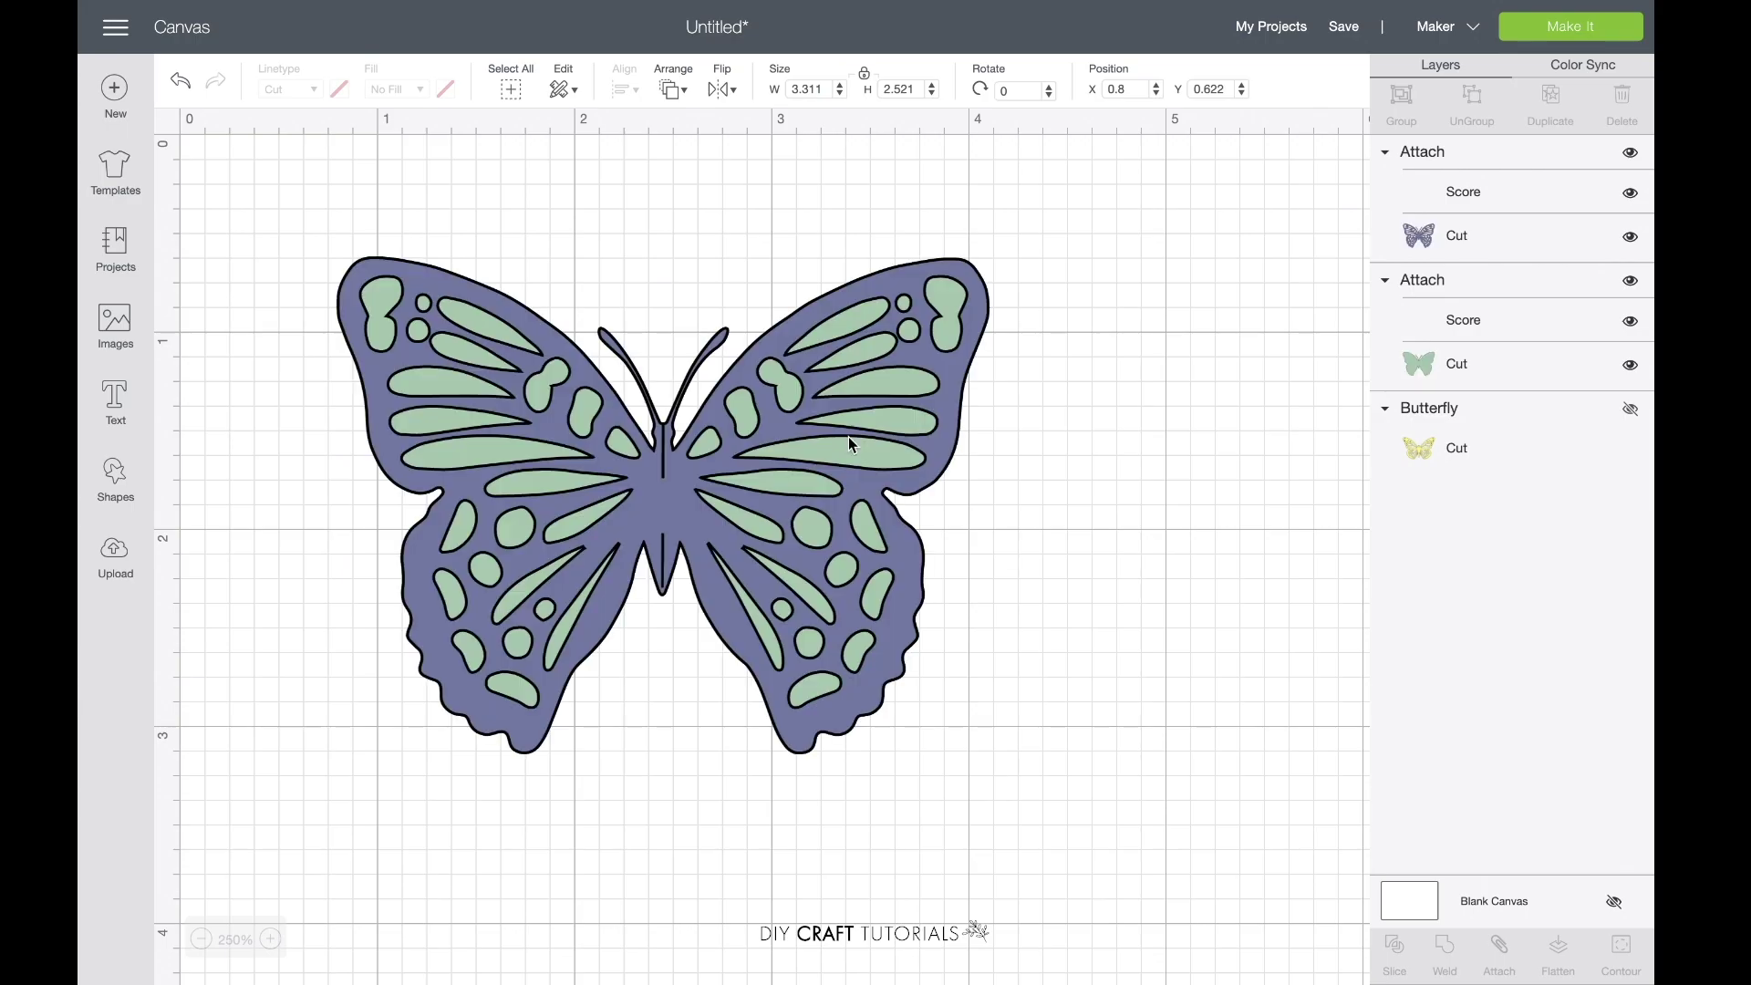
click(1494, 197)
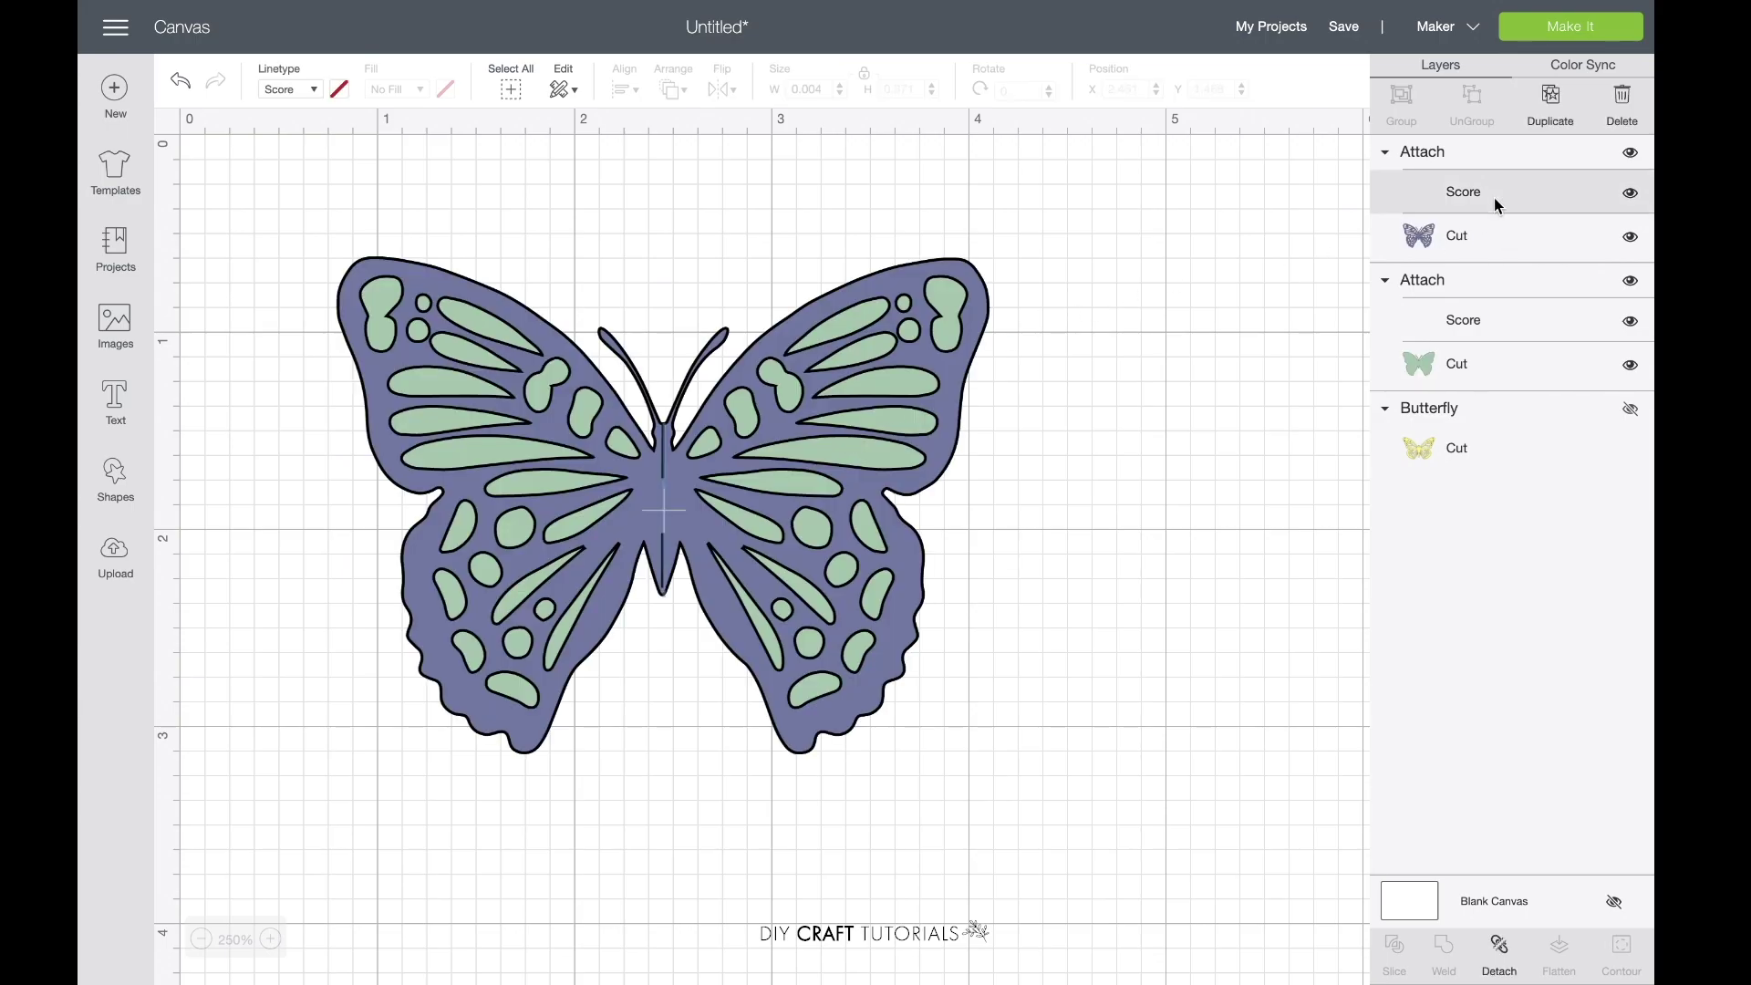
key(Delete)
click(1494, 268)
key(Delete)
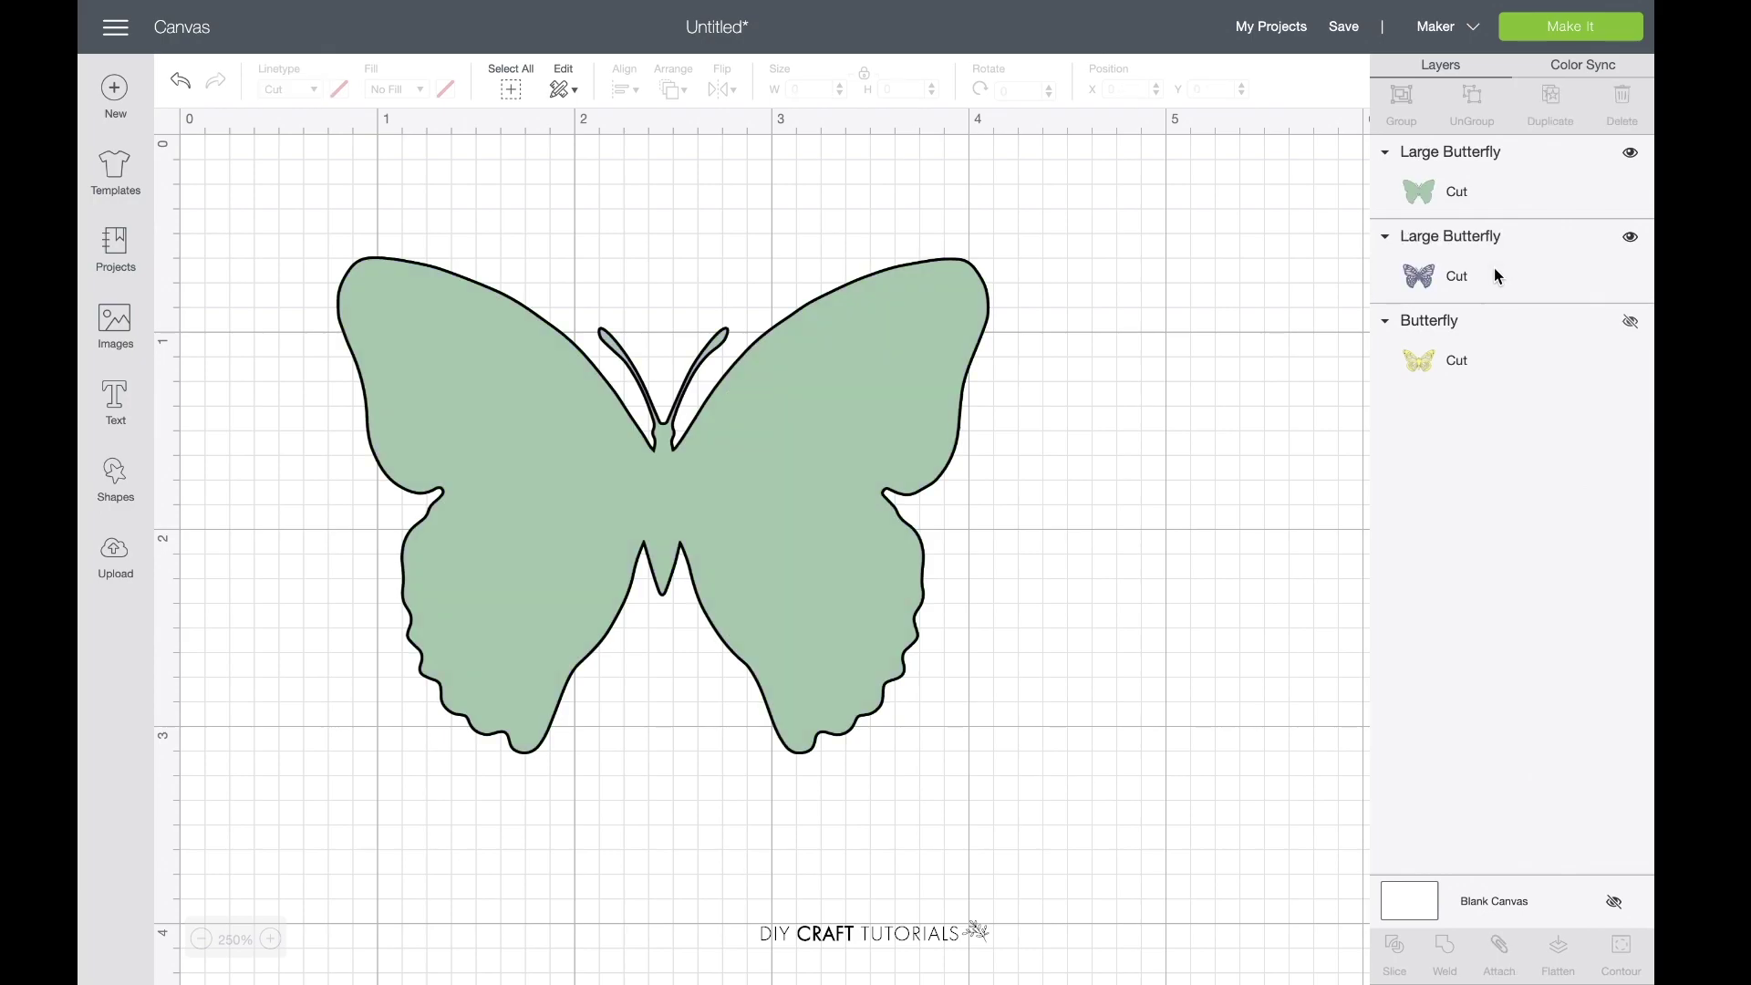
Delete the purple Large Butterfly layer and move the solid green butterfly lower on the canvas
click(1454, 280)
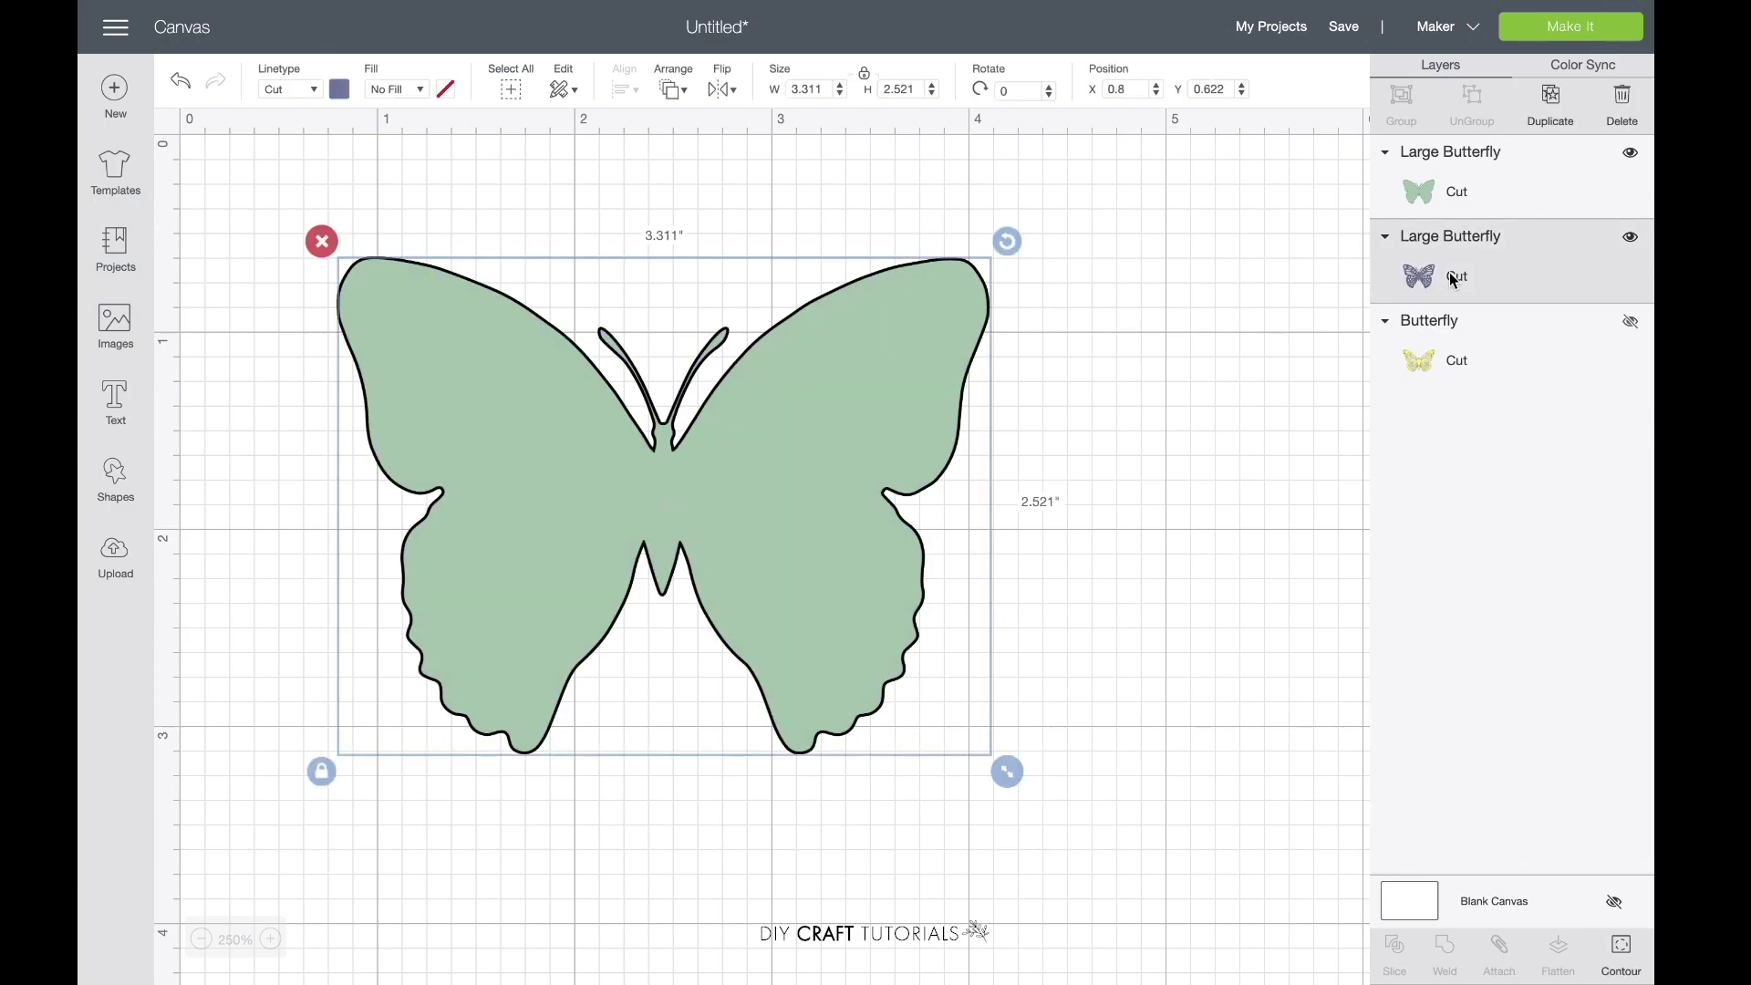
key(Delete)
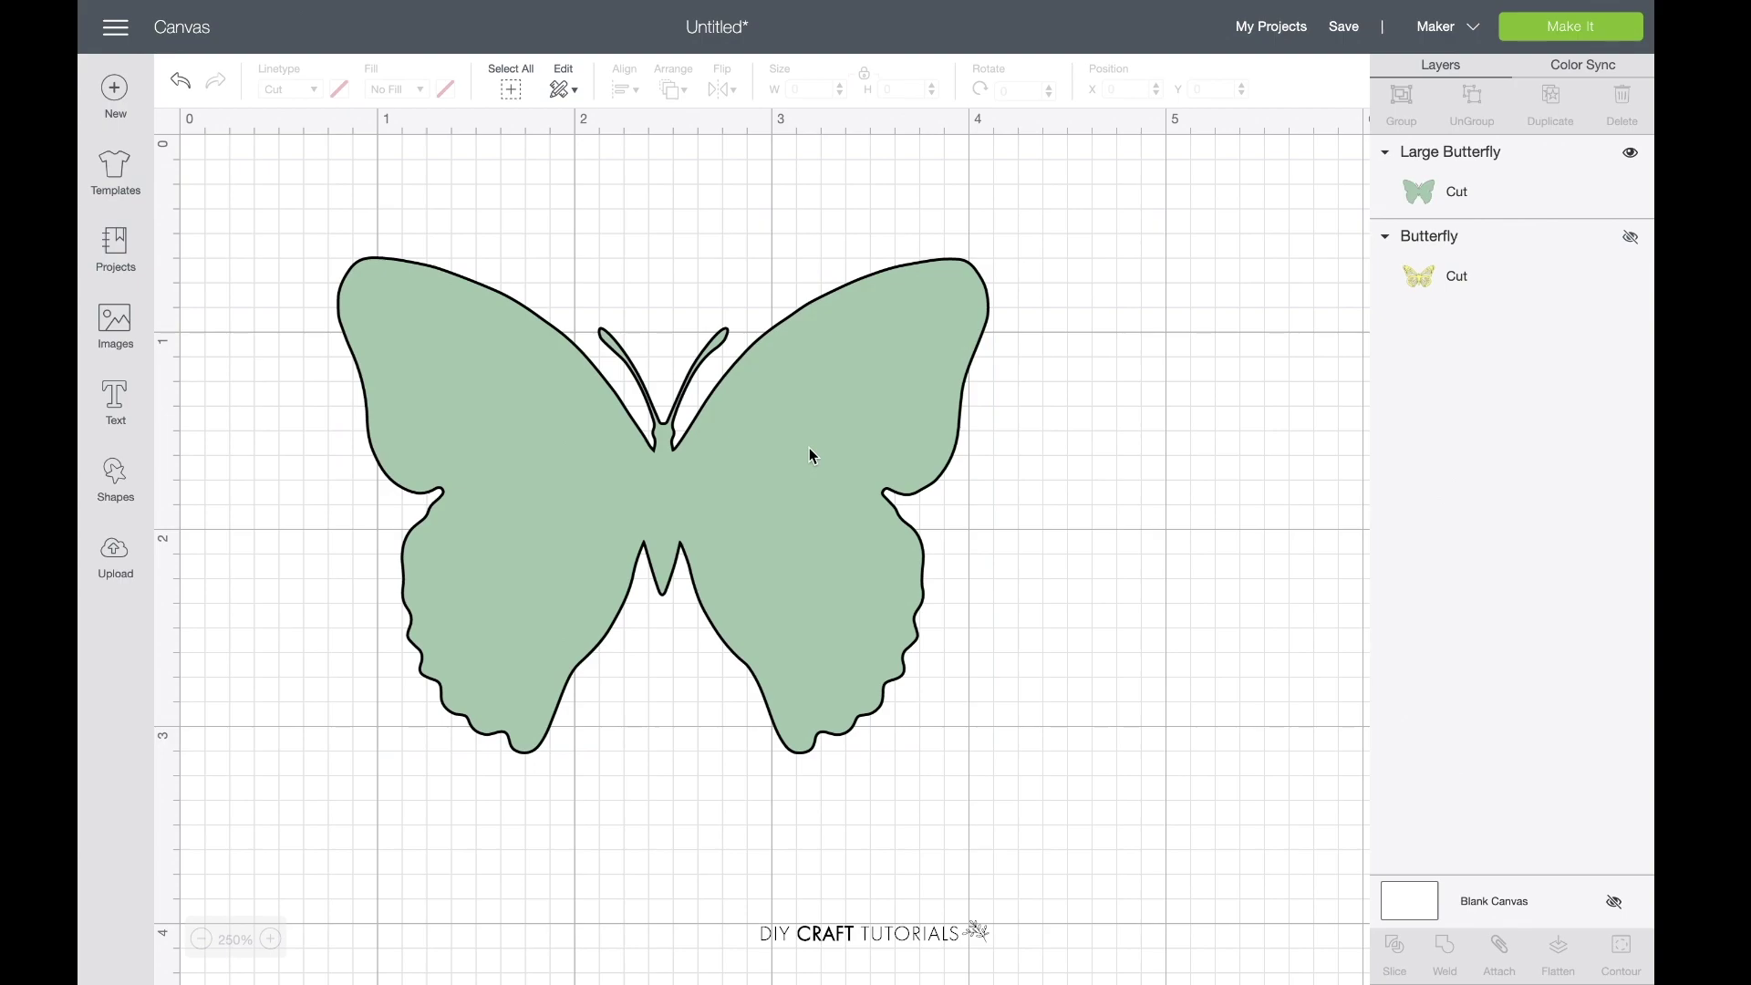
drag(809, 449, 810, 576)
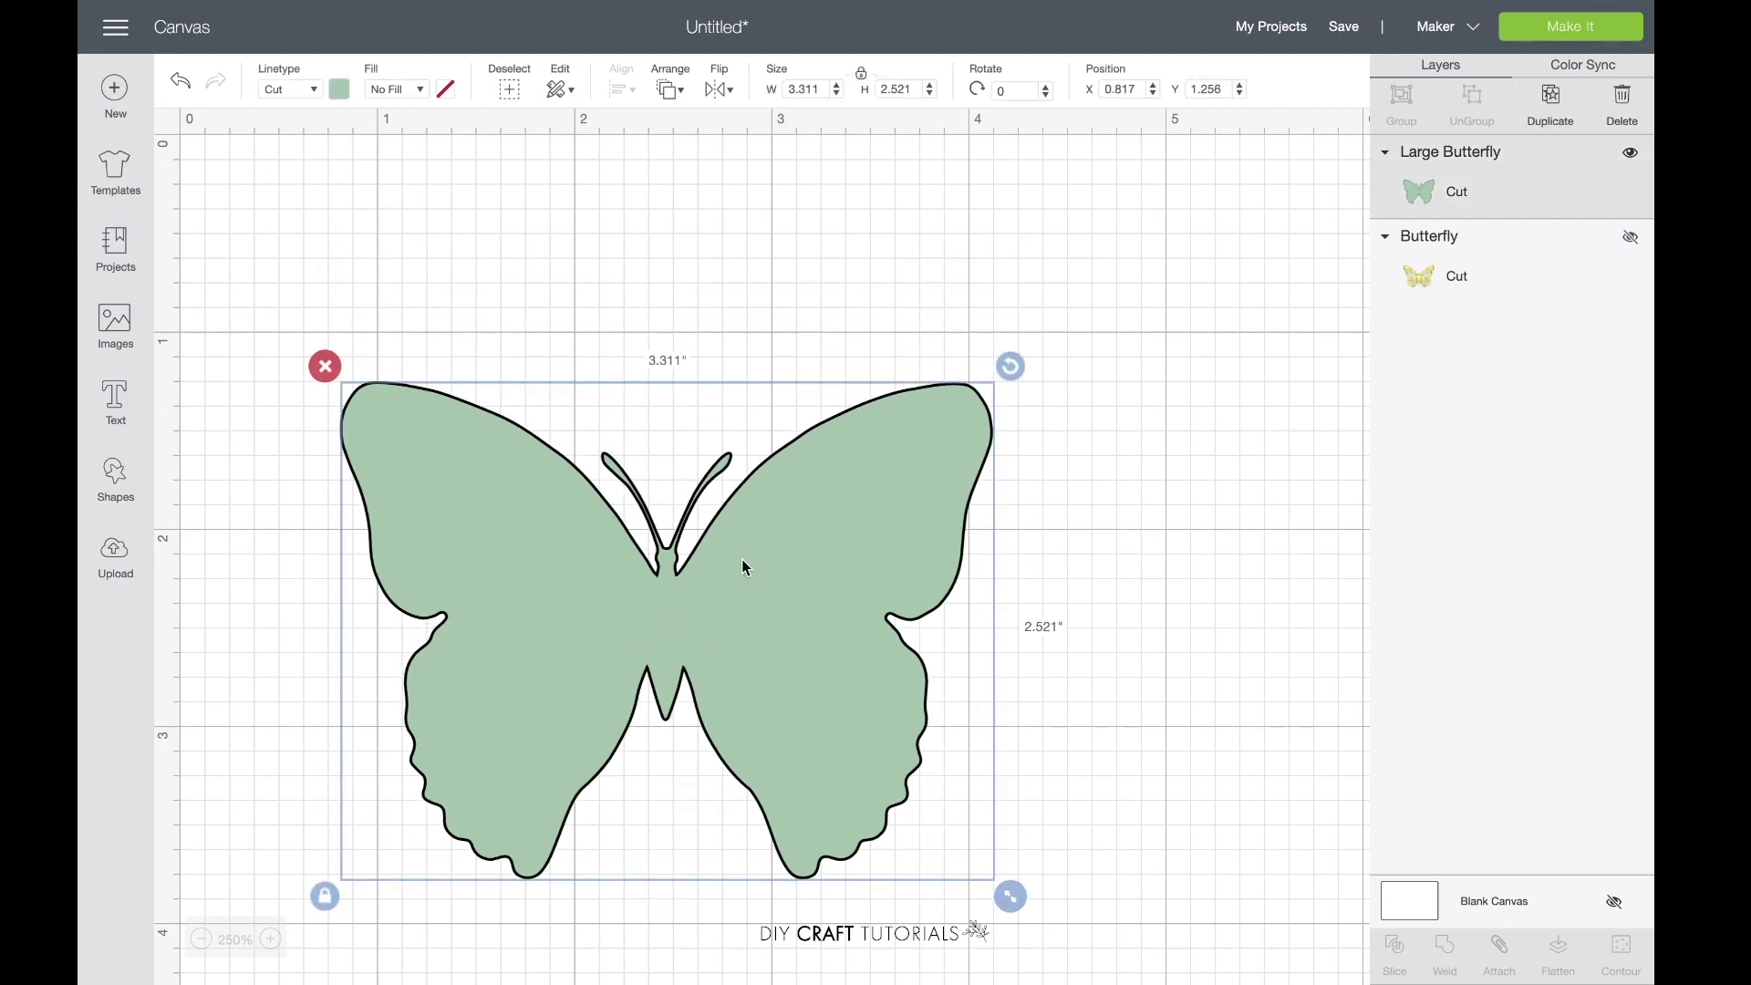
Insert a diamond shape, shrink it to about 1.191 by 2.067 inches and move it over the green butterfly's antennae
click(113, 476)
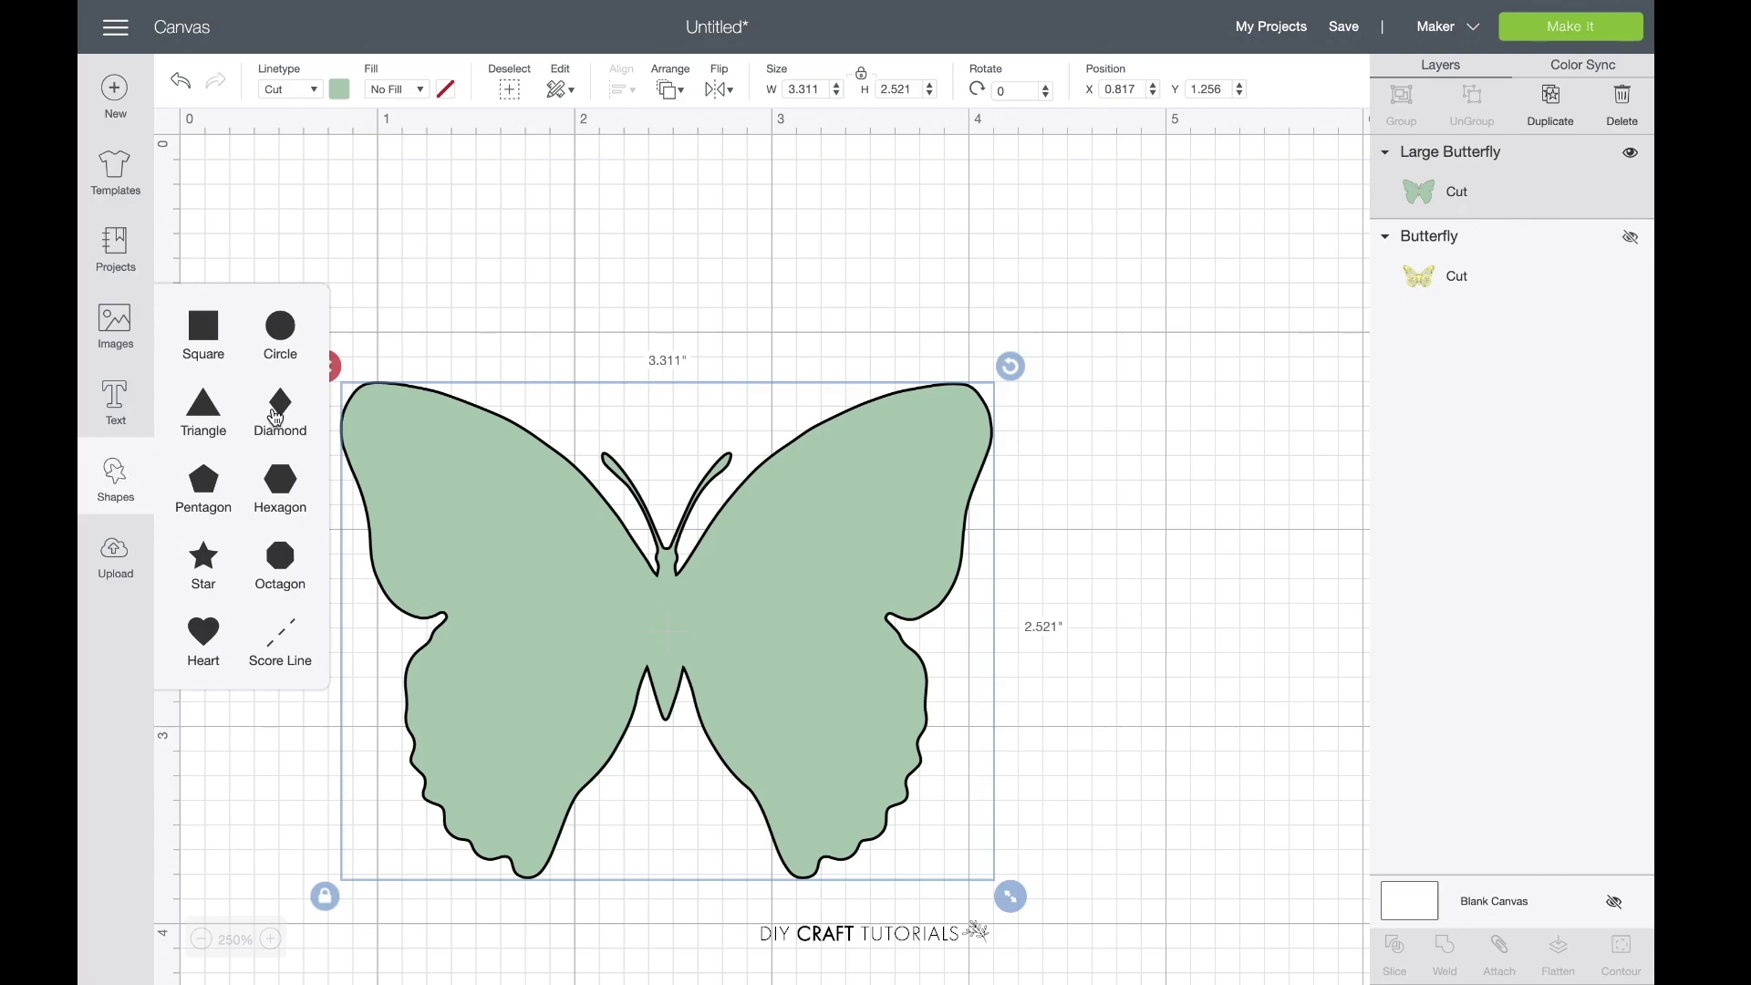
click(275, 417)
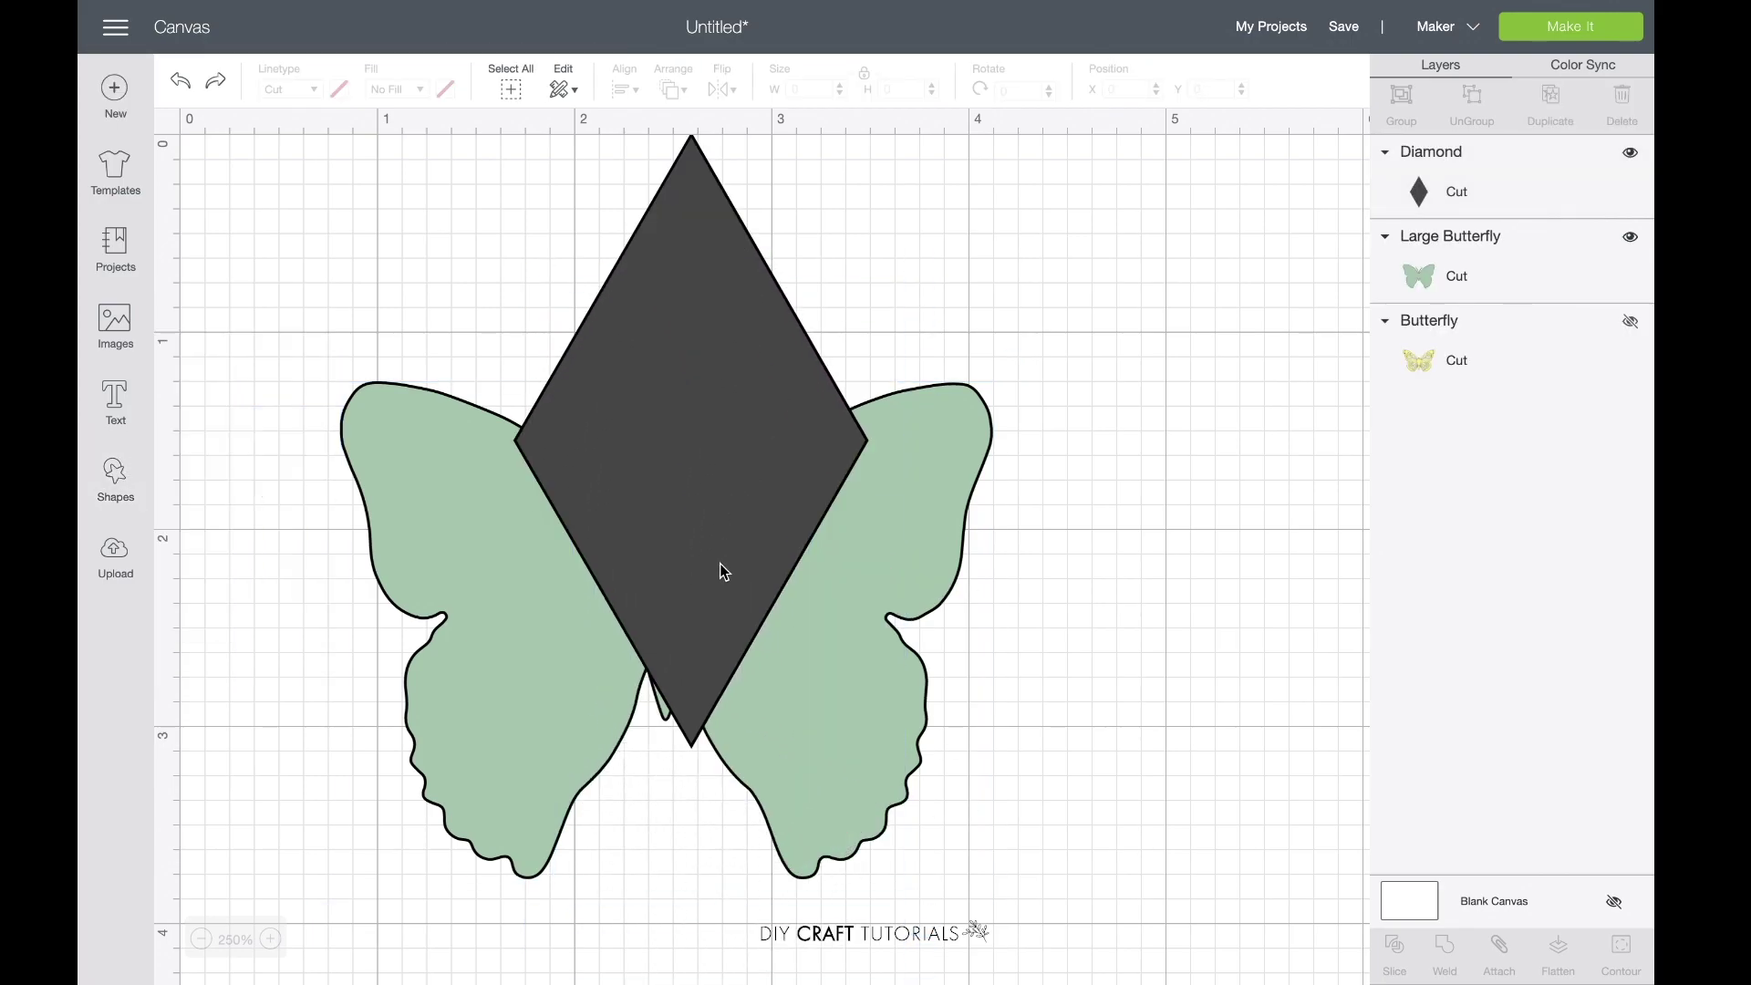
click(713, 631)
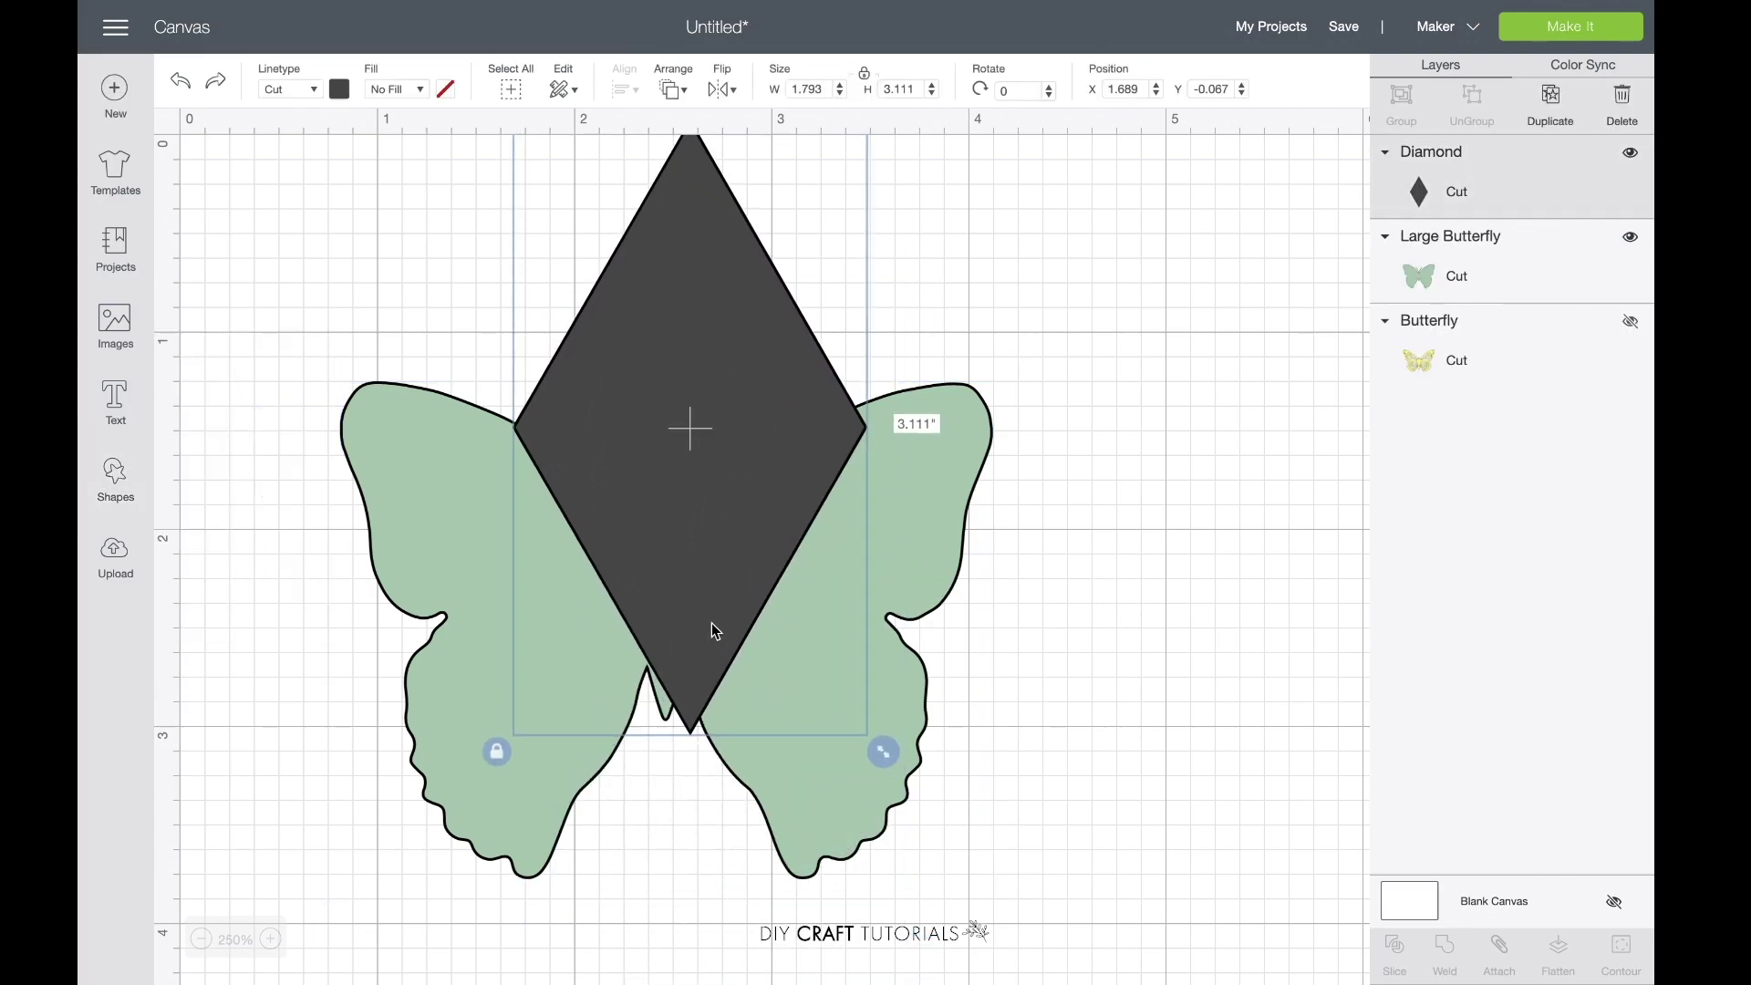
drag(911, 773, 784, 565)
click(676, 421)
mouse_move(675, 421)
mouse_down()
mouse_move(694, 415)
mouse_move(706, 439)
mouse_up()
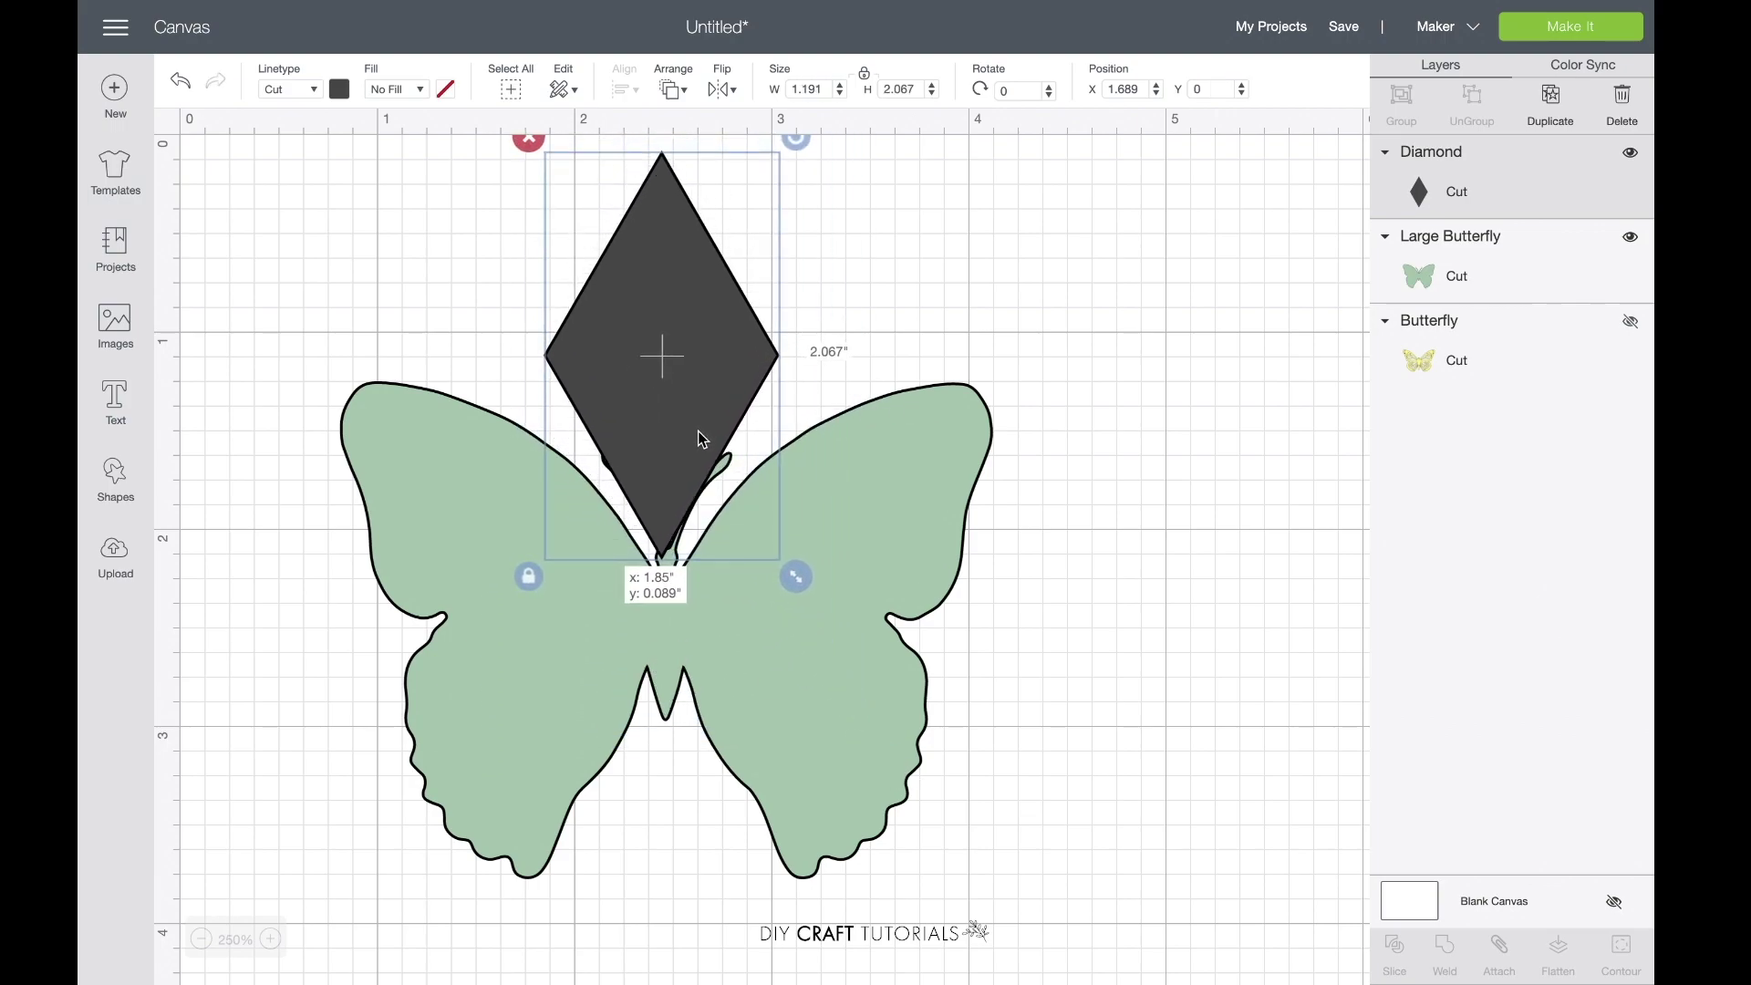
Adjust the diamond to fully cover the antennae and head of the green butterfly, and slice the two shapes
click(271, 939)
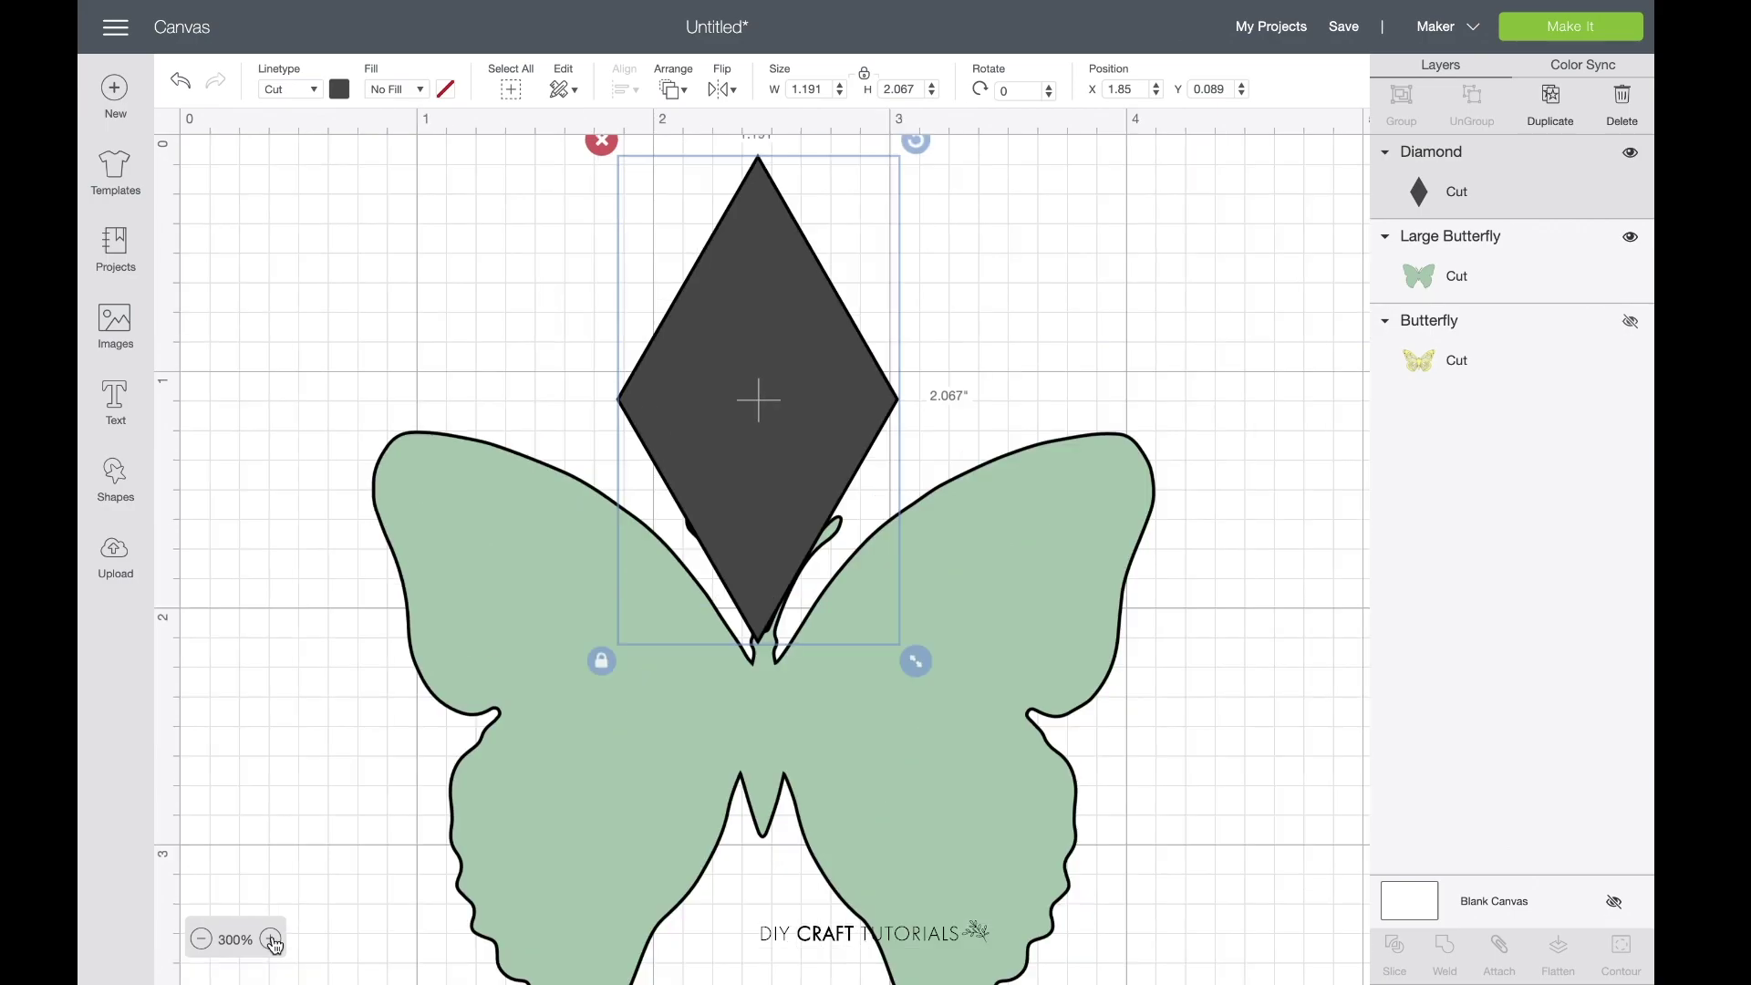
click(271, 939)
scroll(735, 814, right, 5)
drag(678, 446, 686, 485)
click(1086, 347)
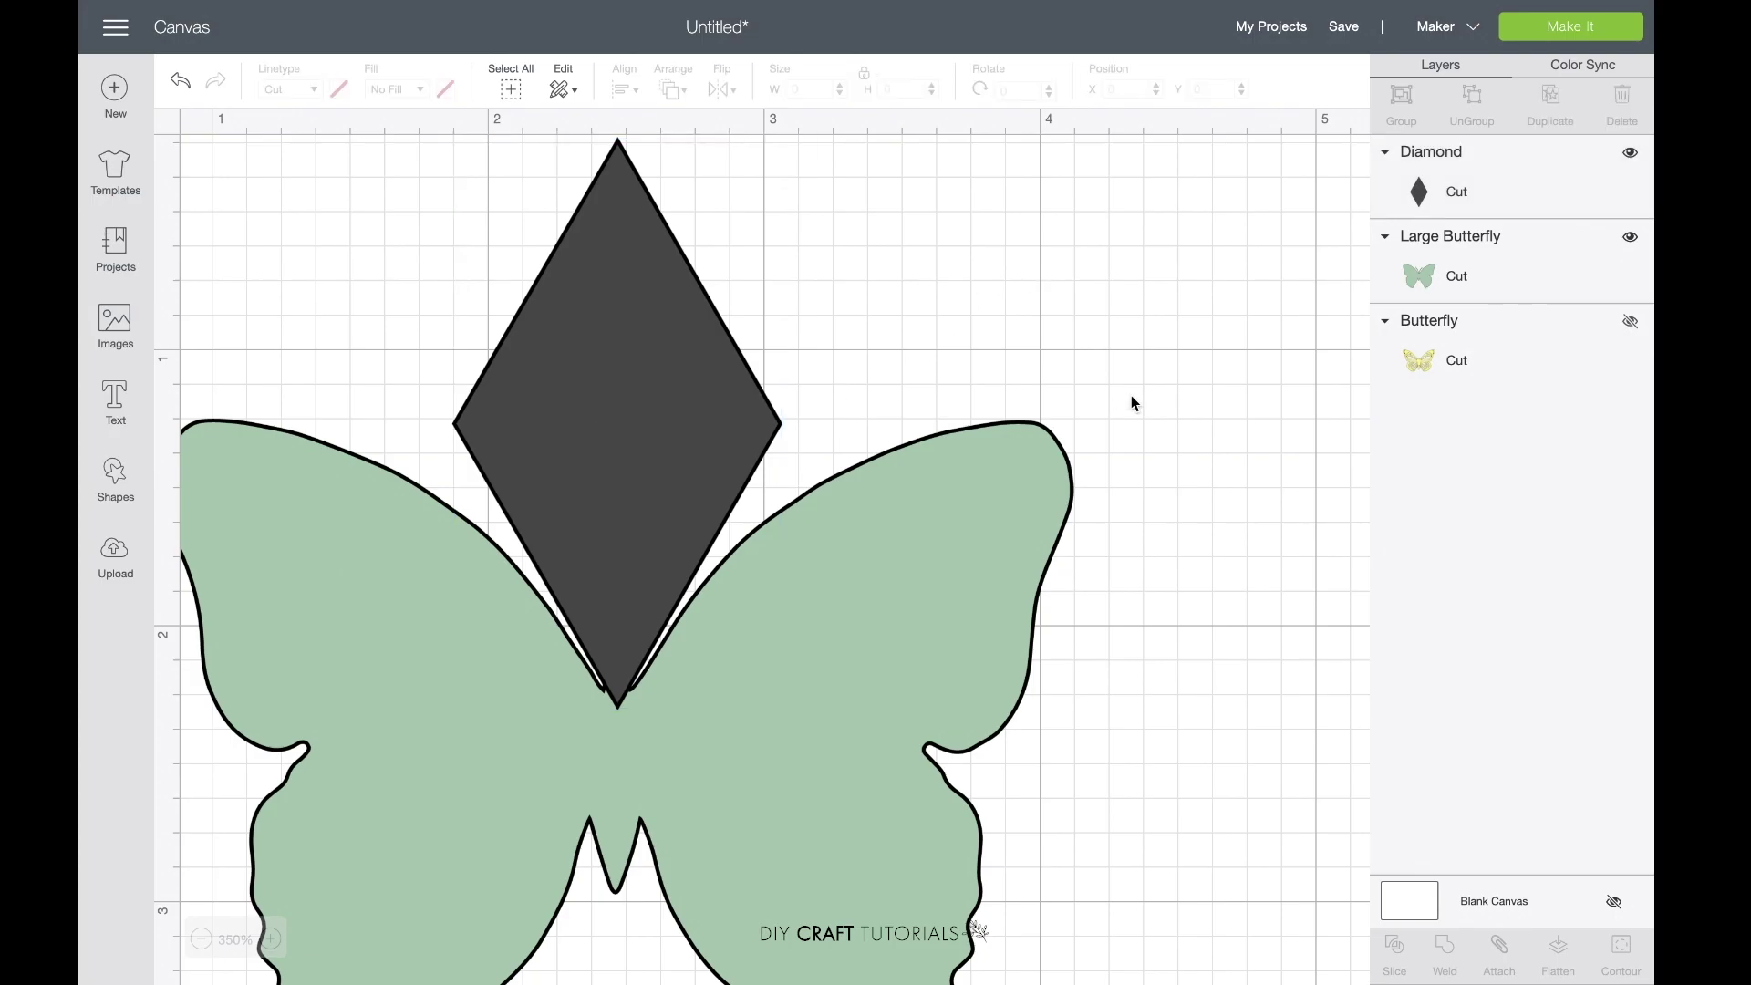
drag(1146, 508, 498, 305)
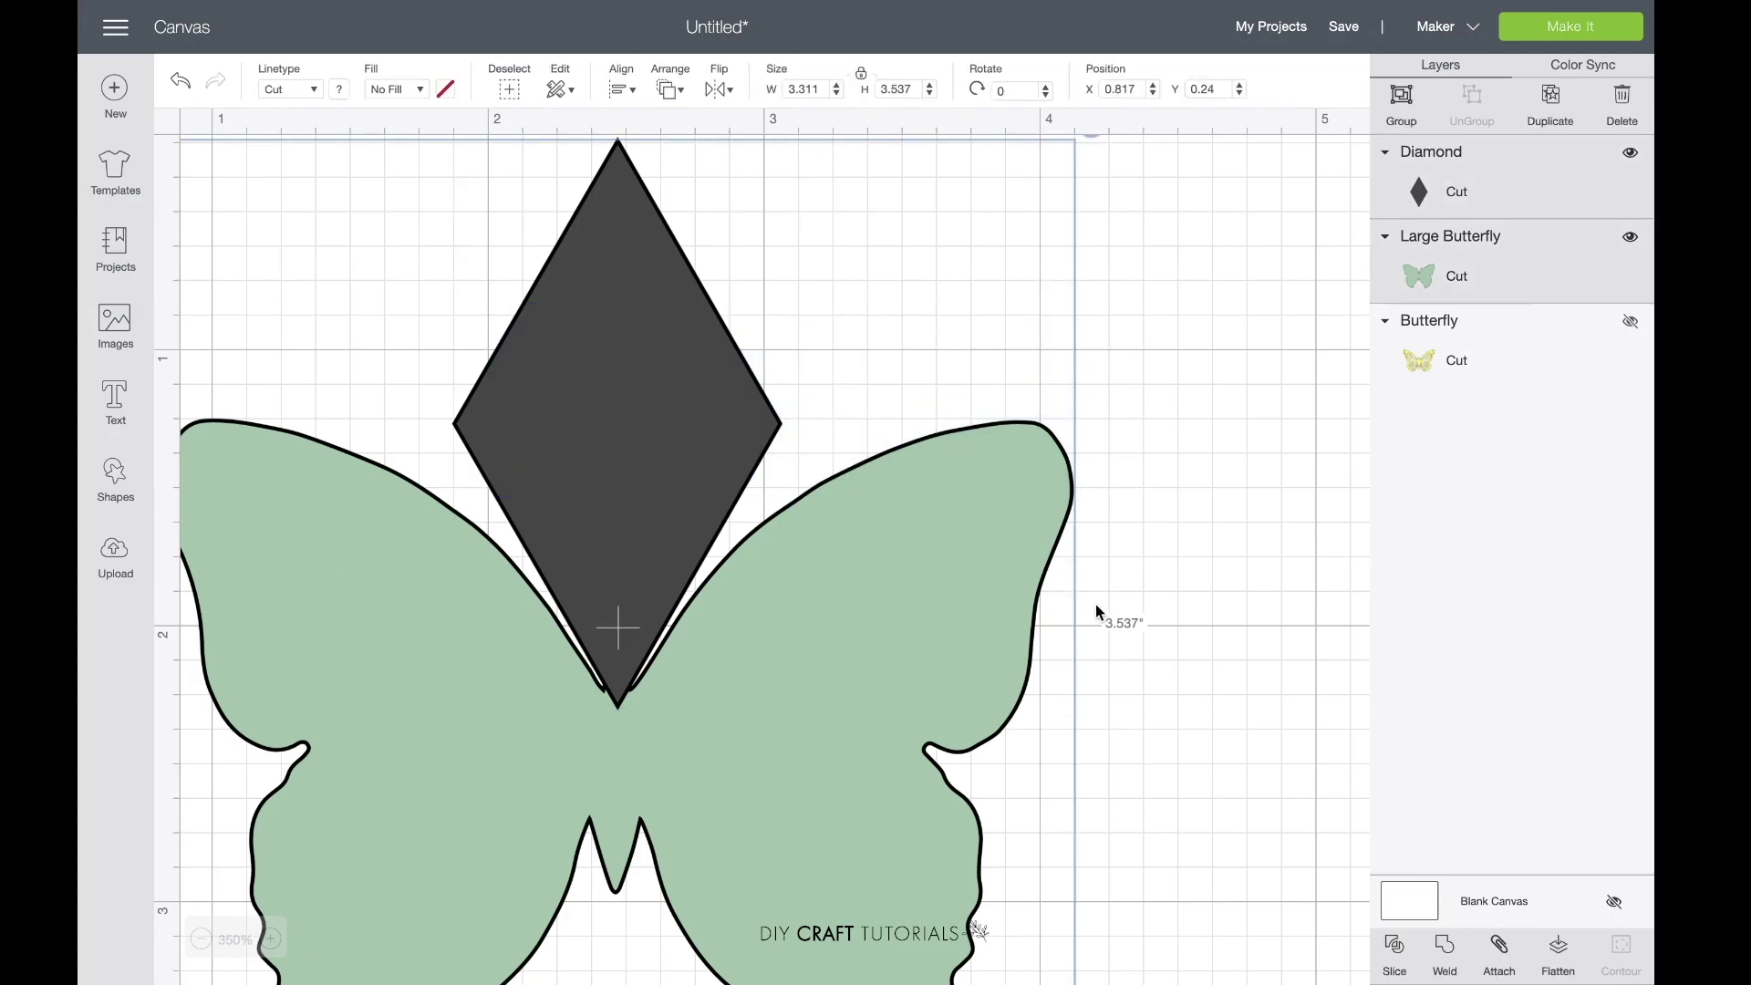
click(1394, 953)
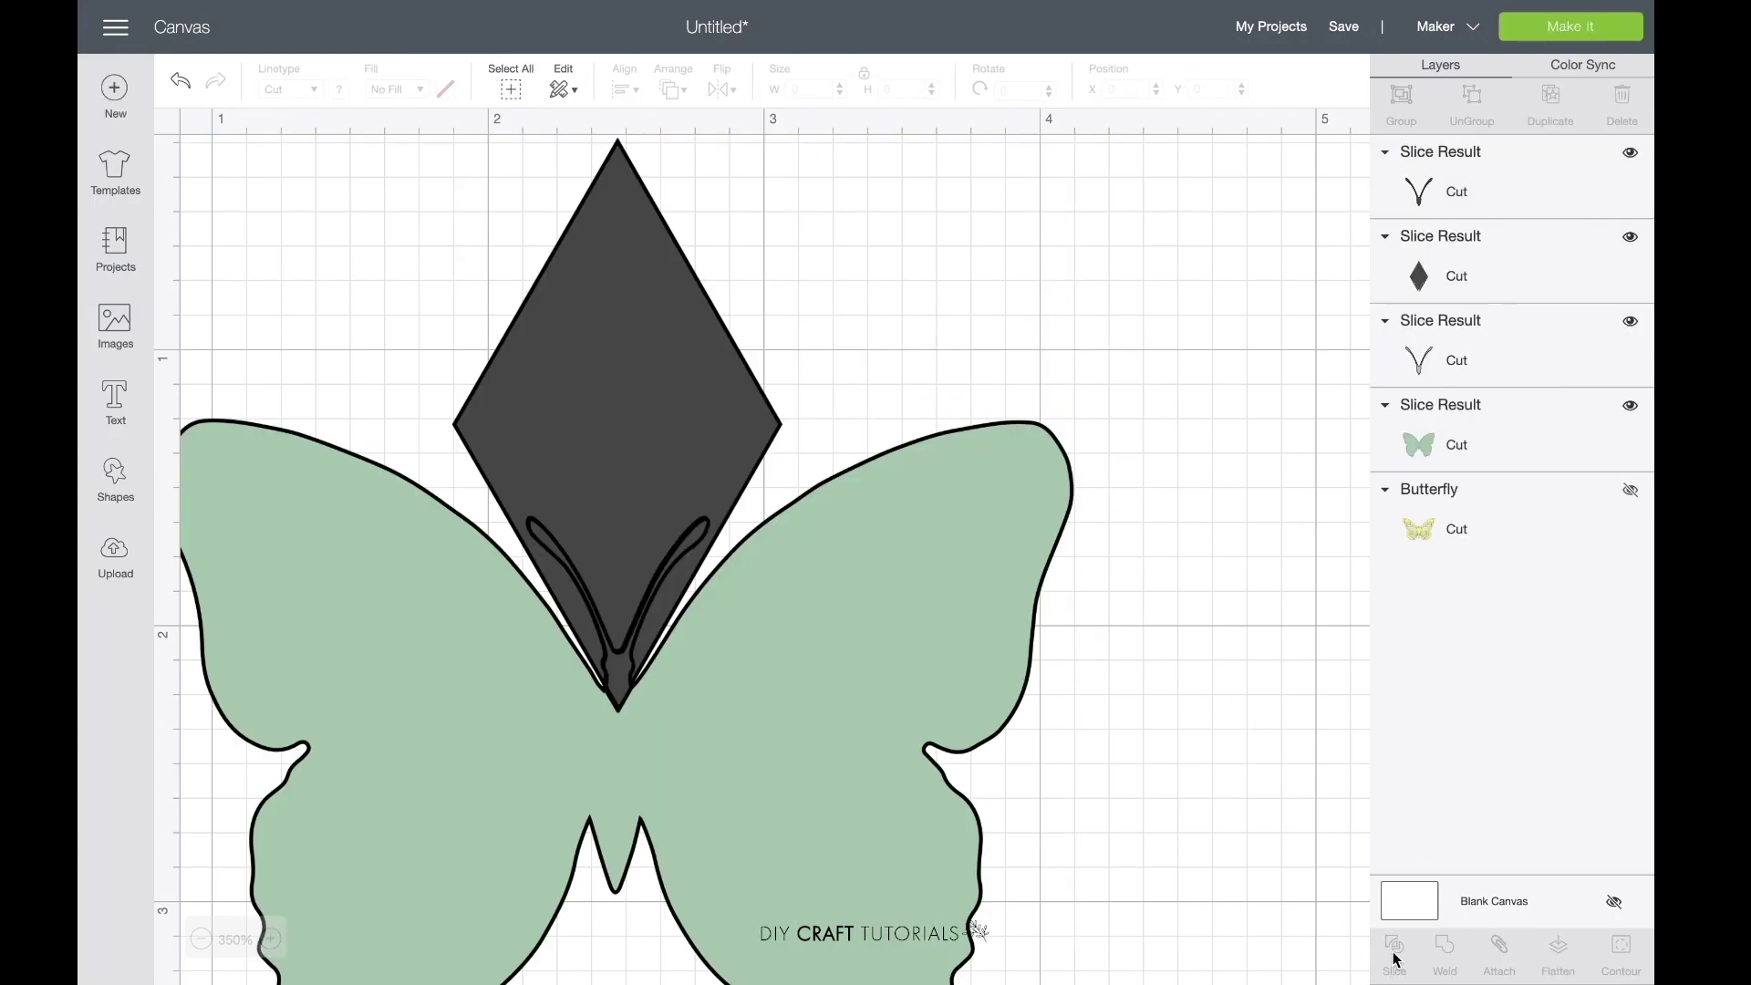
Delete the leftover diamond, the green butterfly wings and the dark antennae piece, keeping only the green antennae
click(650, 379)
key(Delete)
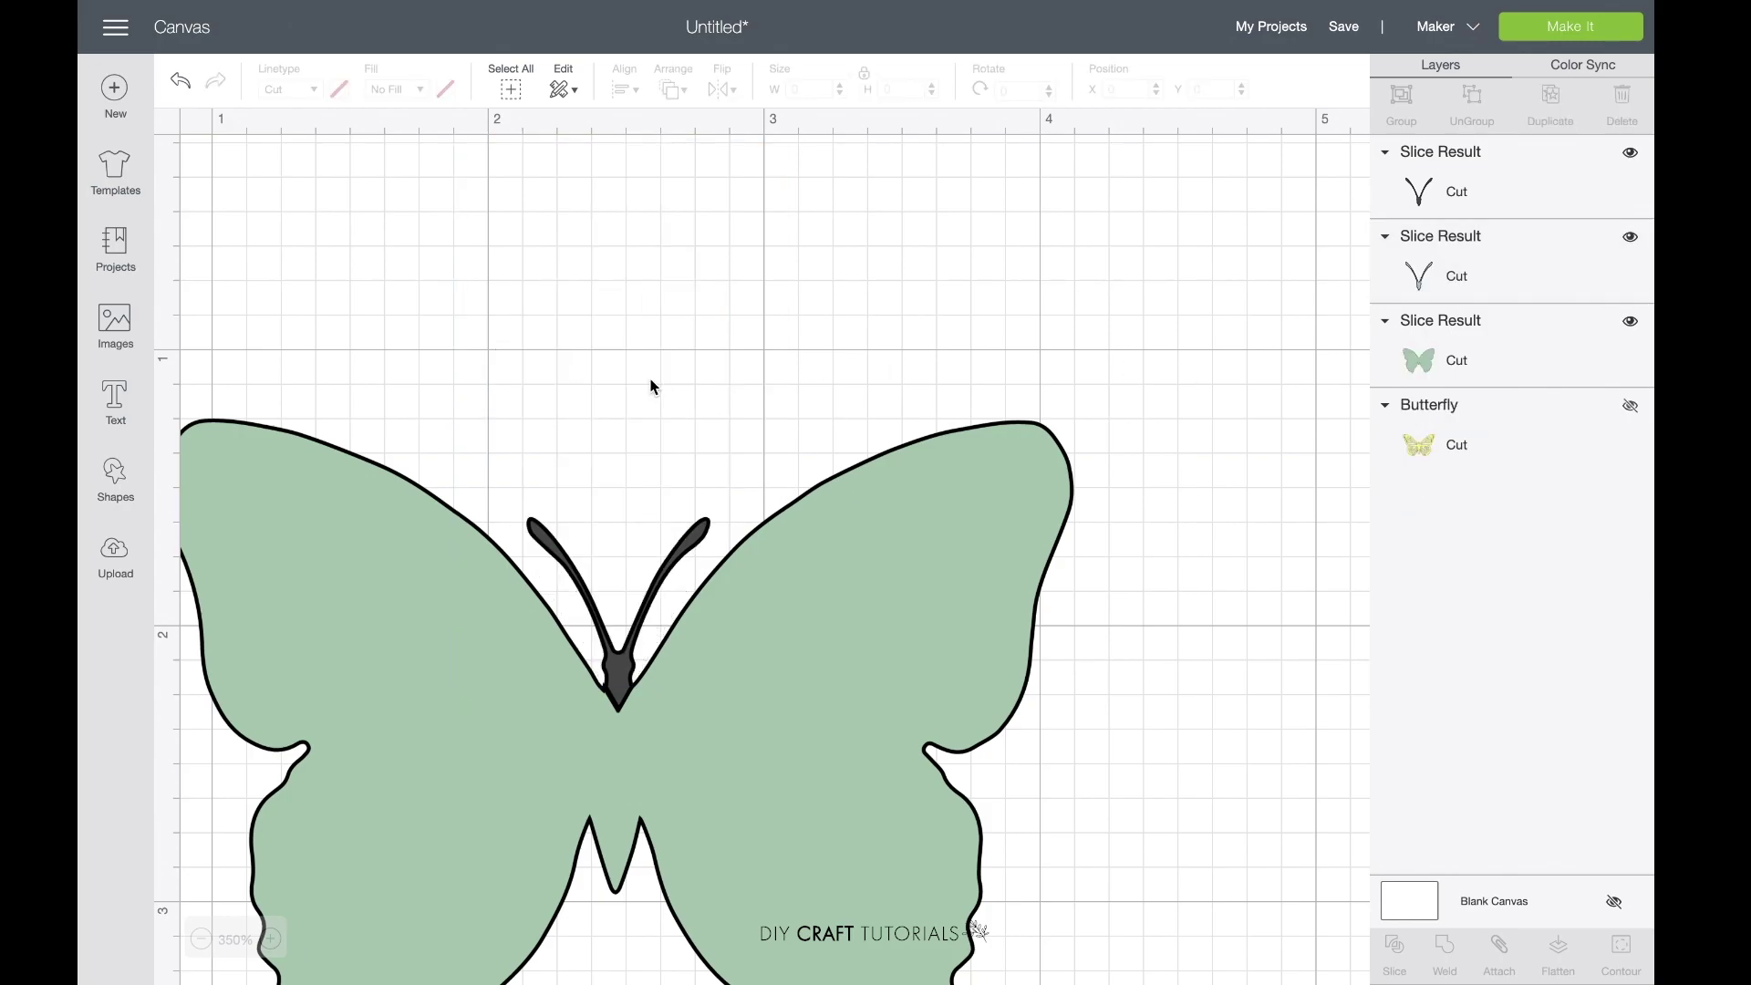
click(794, 674)
key(Delete)
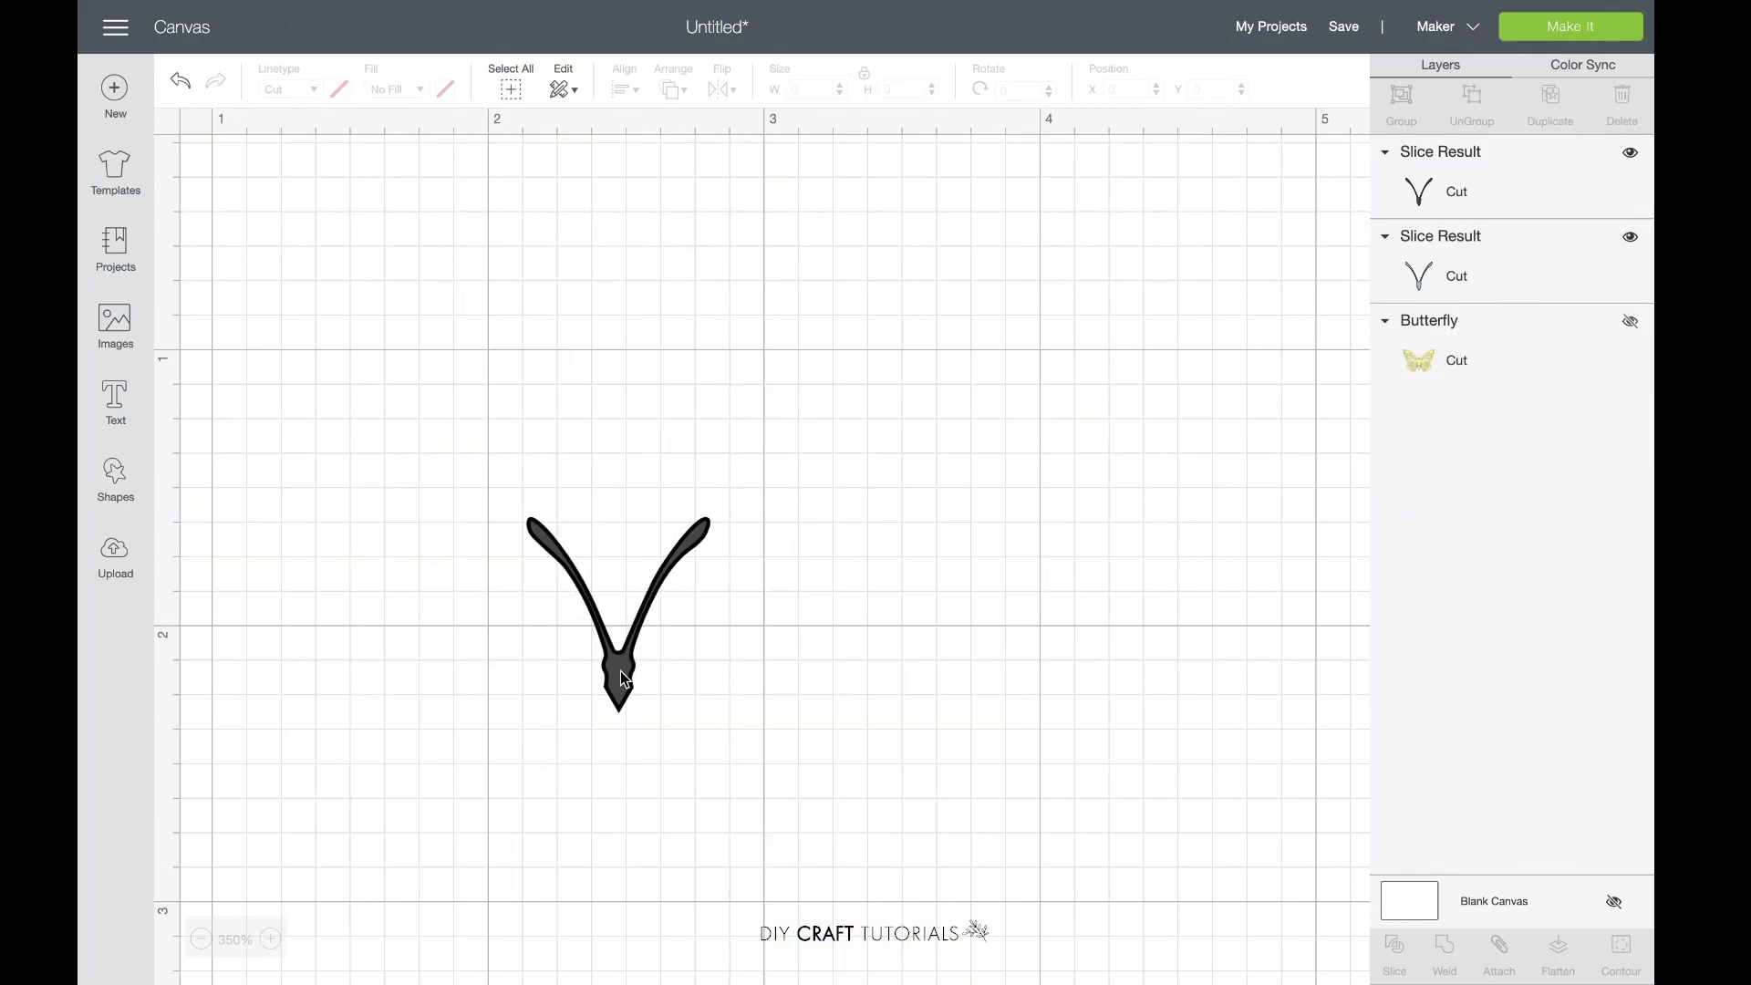
drag(624, 675, 962, 436)
key(Delete)
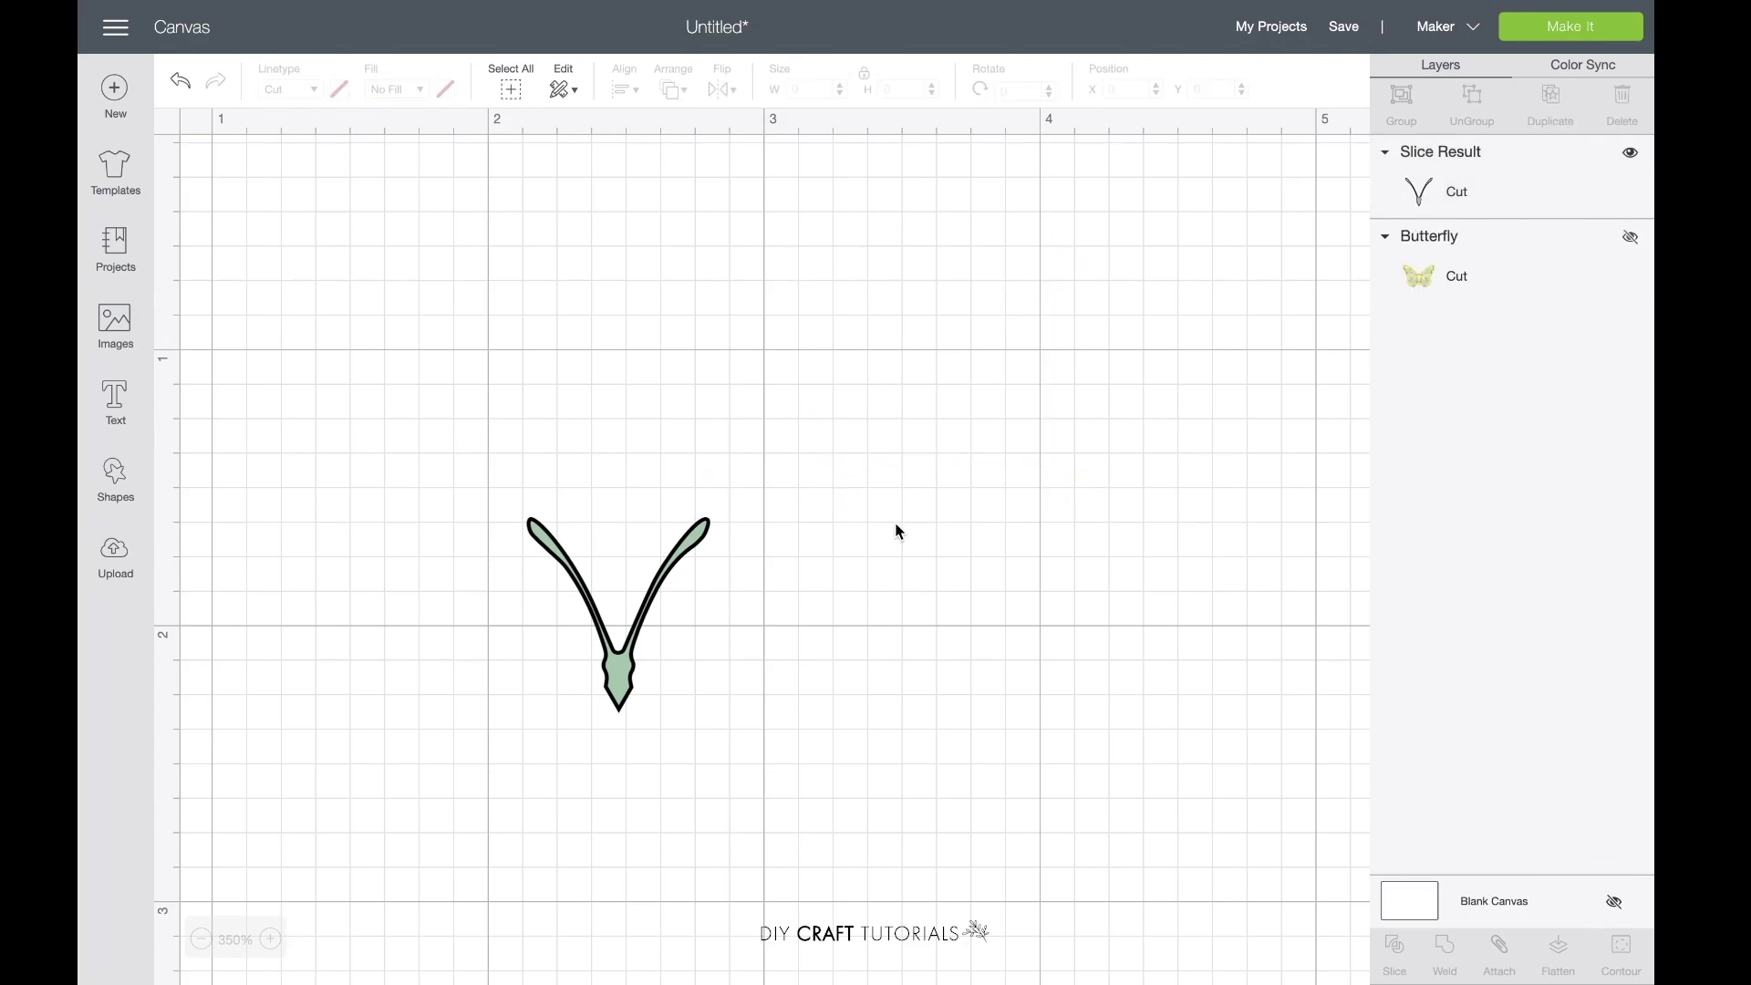
Unhide the yellow butterfly and place the green antennae so their base overlaps its head
drag(619, 682, 655, 490)
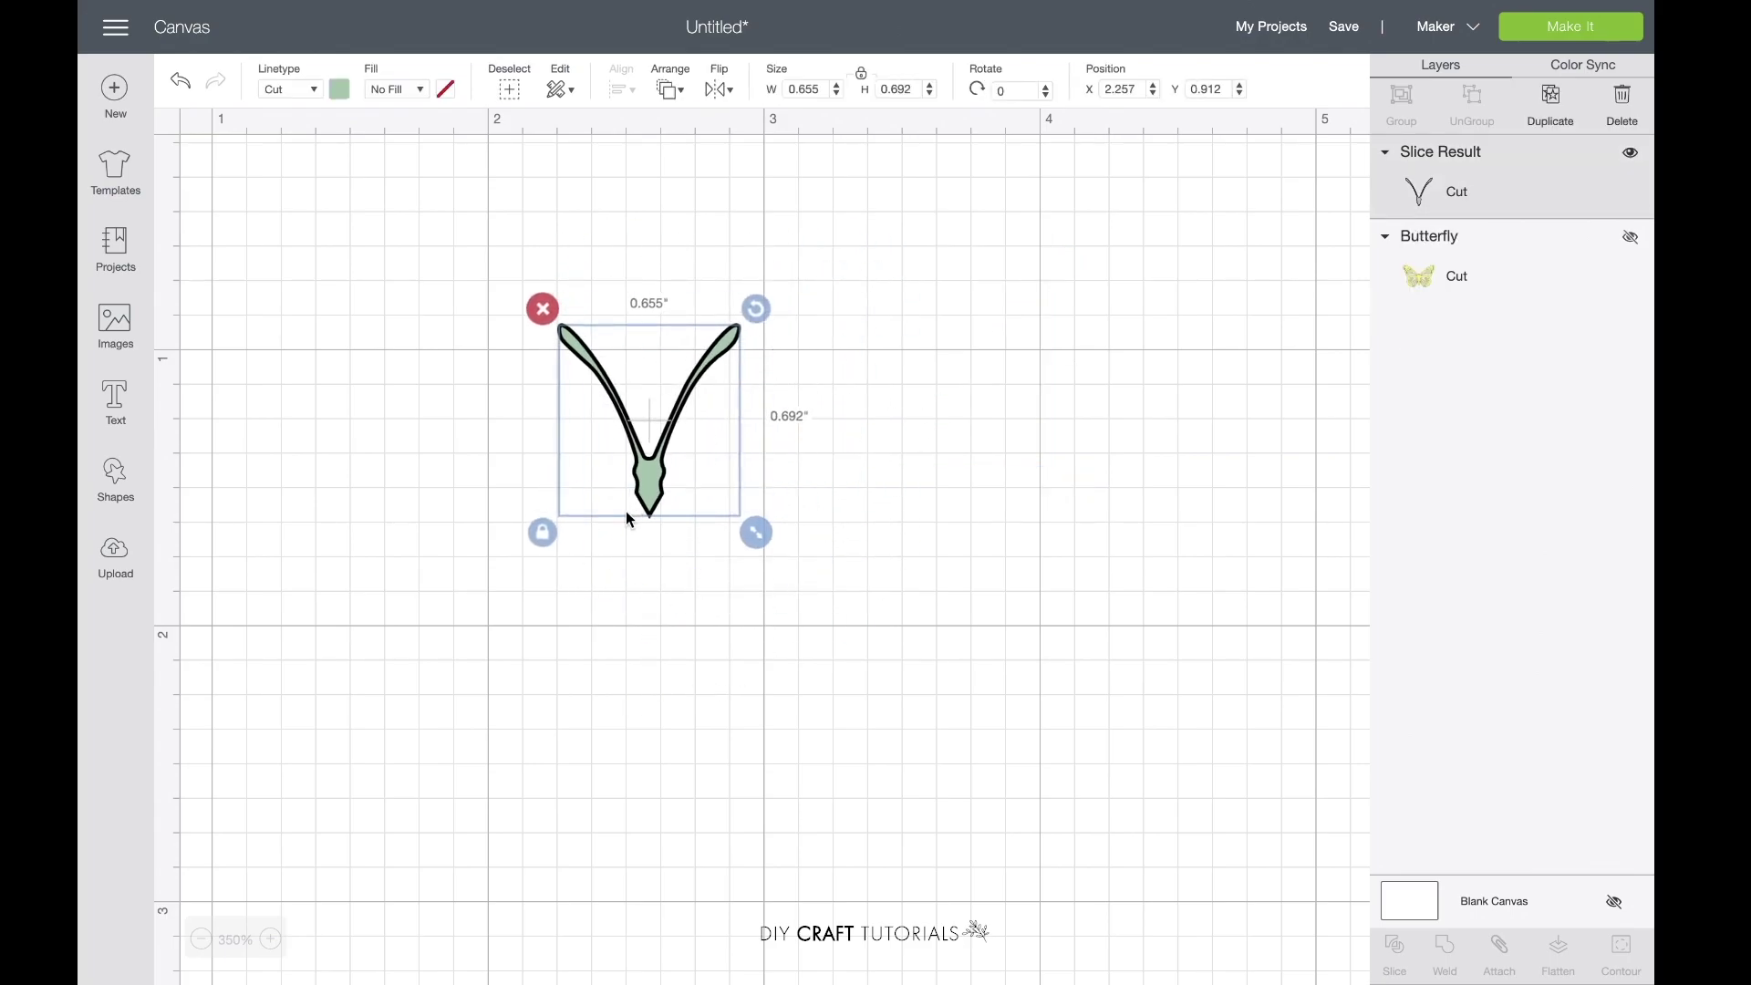
click(1630, 237)
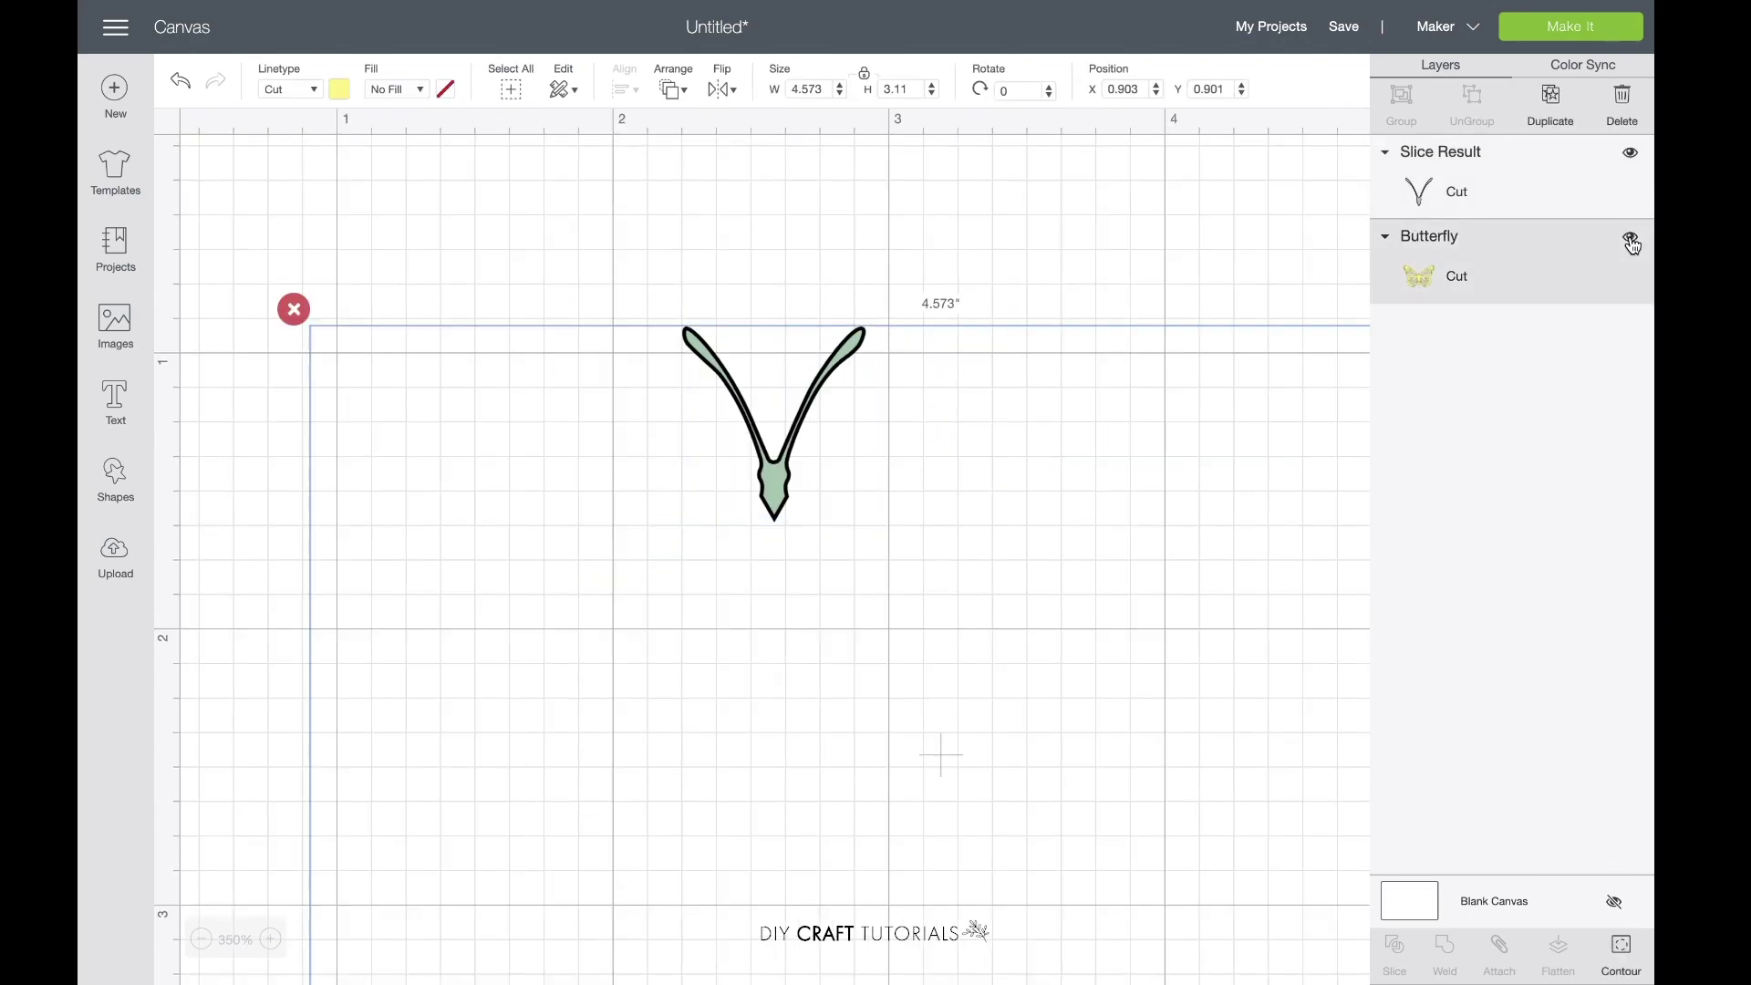
drag(848, 513, 661, 397)
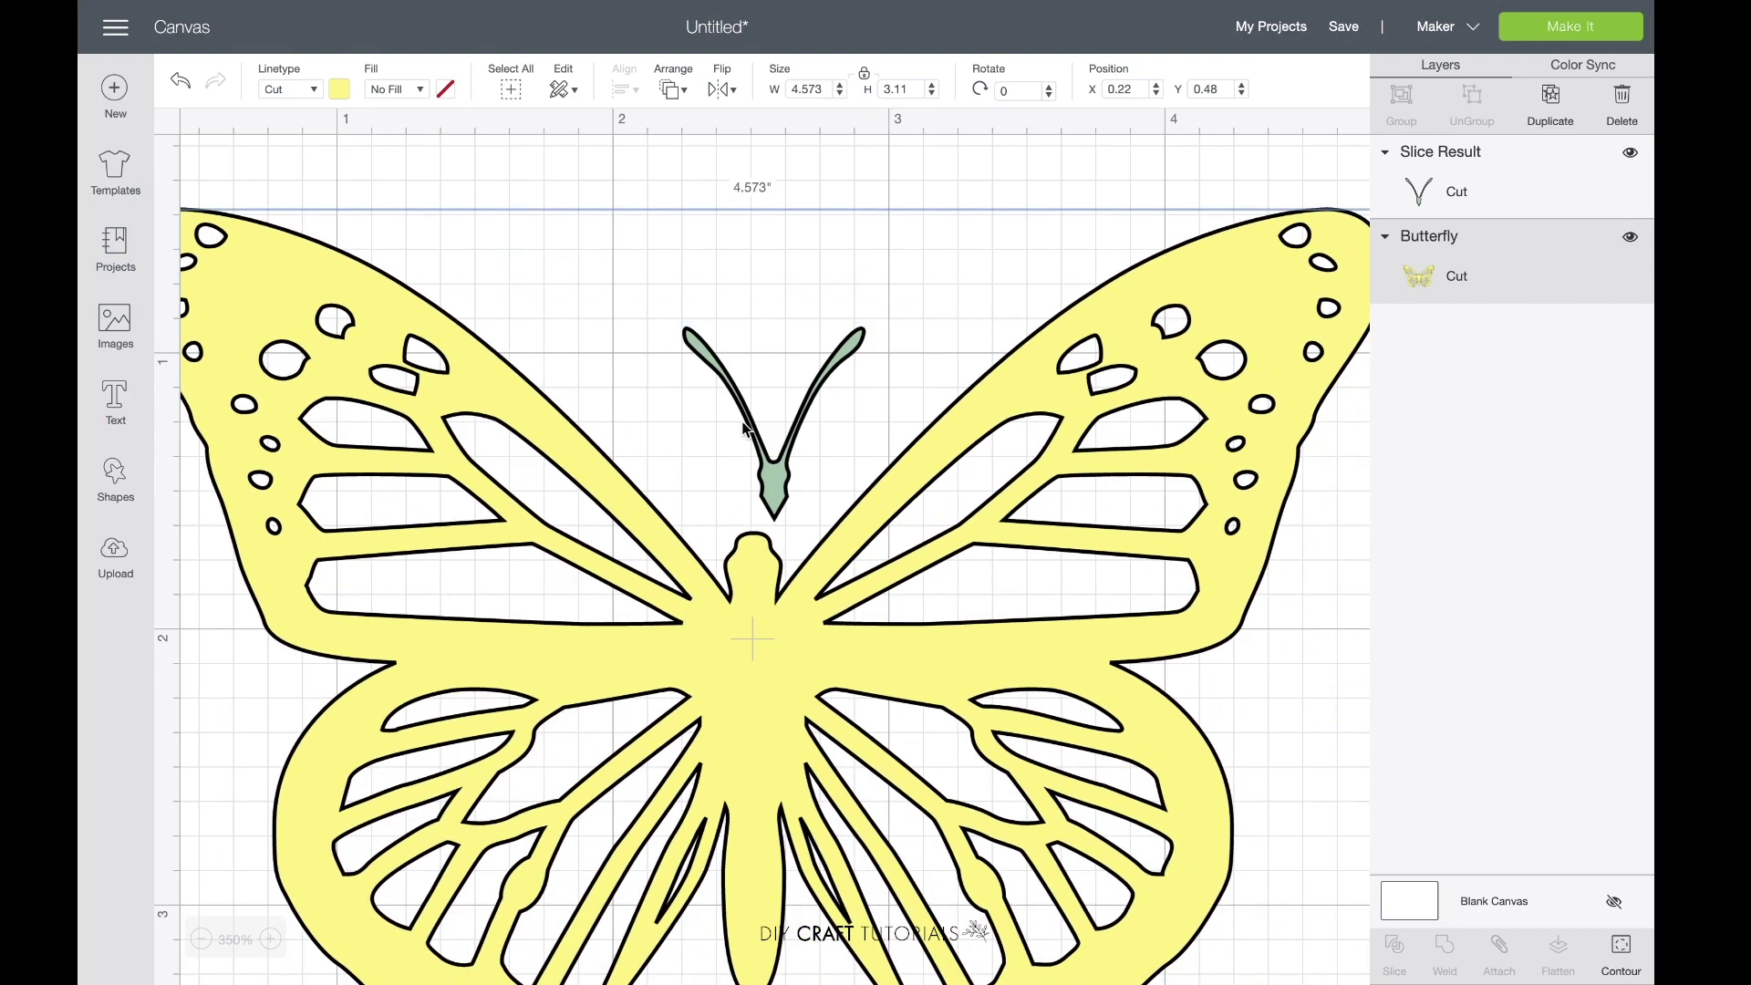
click(771, 438)
drag(771, 438, 749, 511)
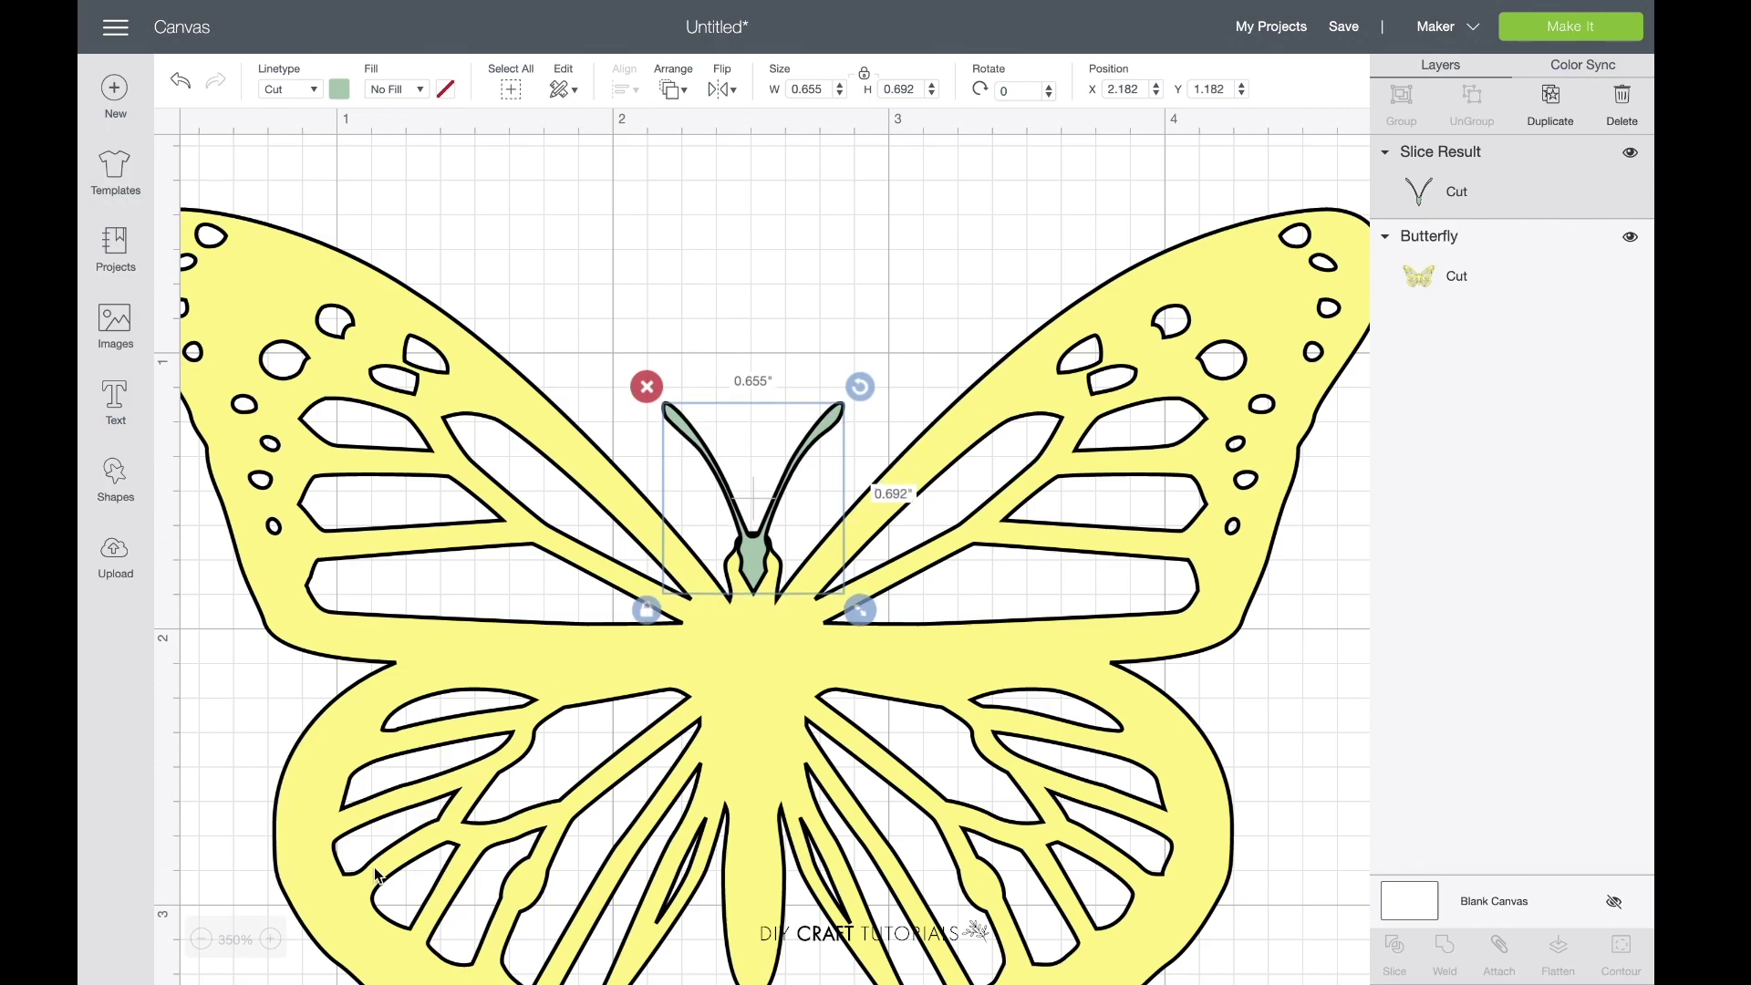
Center the antennae and the yellow butterfly horizontally with each other
click(201, 940)
click(202, 940)
scroll(741, 701, left, 3)
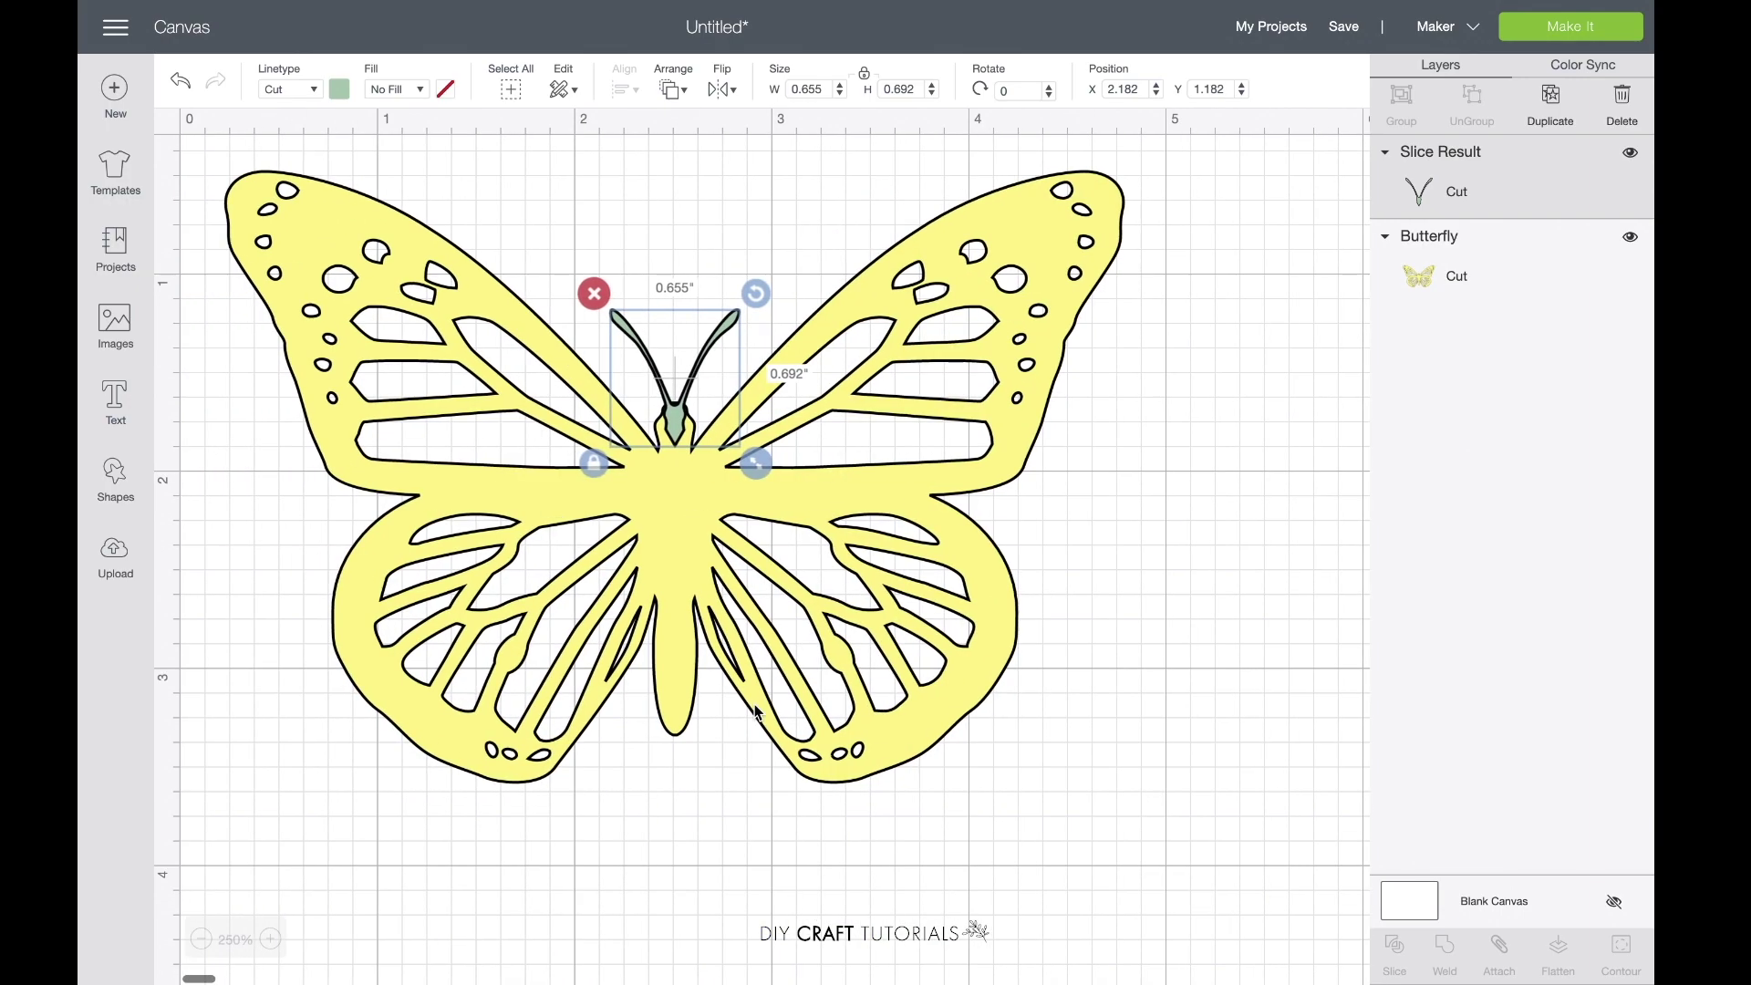
scroll(741, 700, up, 2)
click(587, 142)
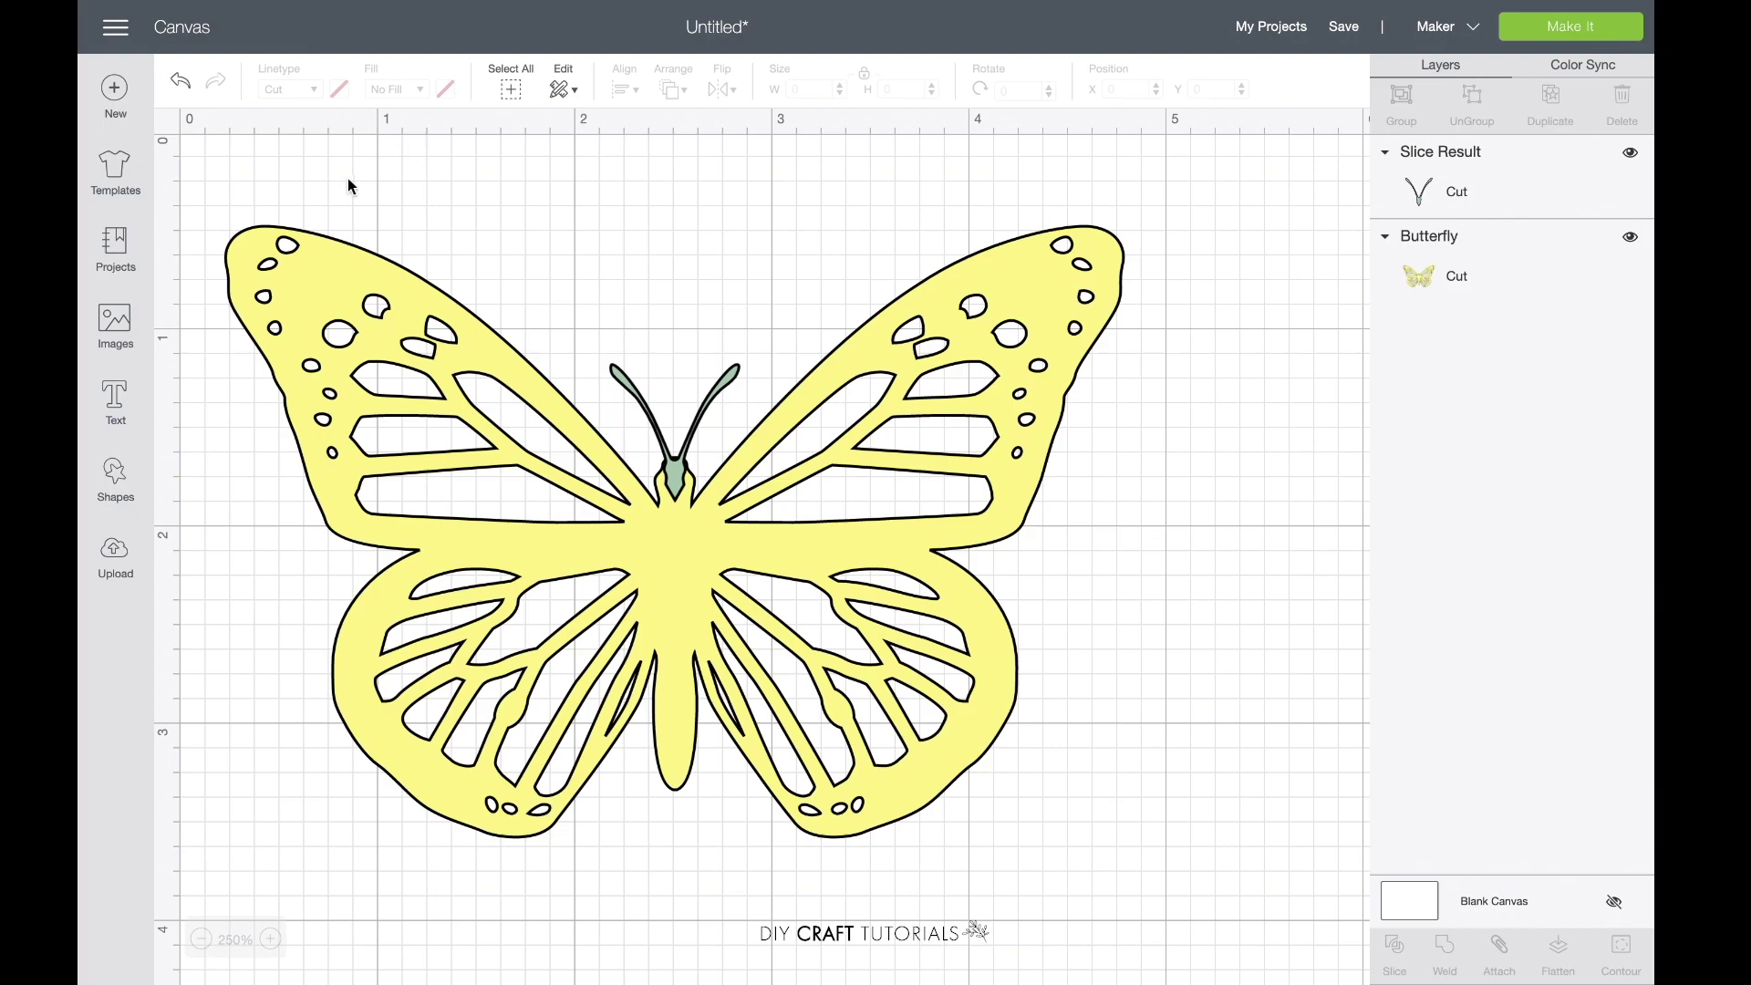
drag(347, 146, 1180, 832)
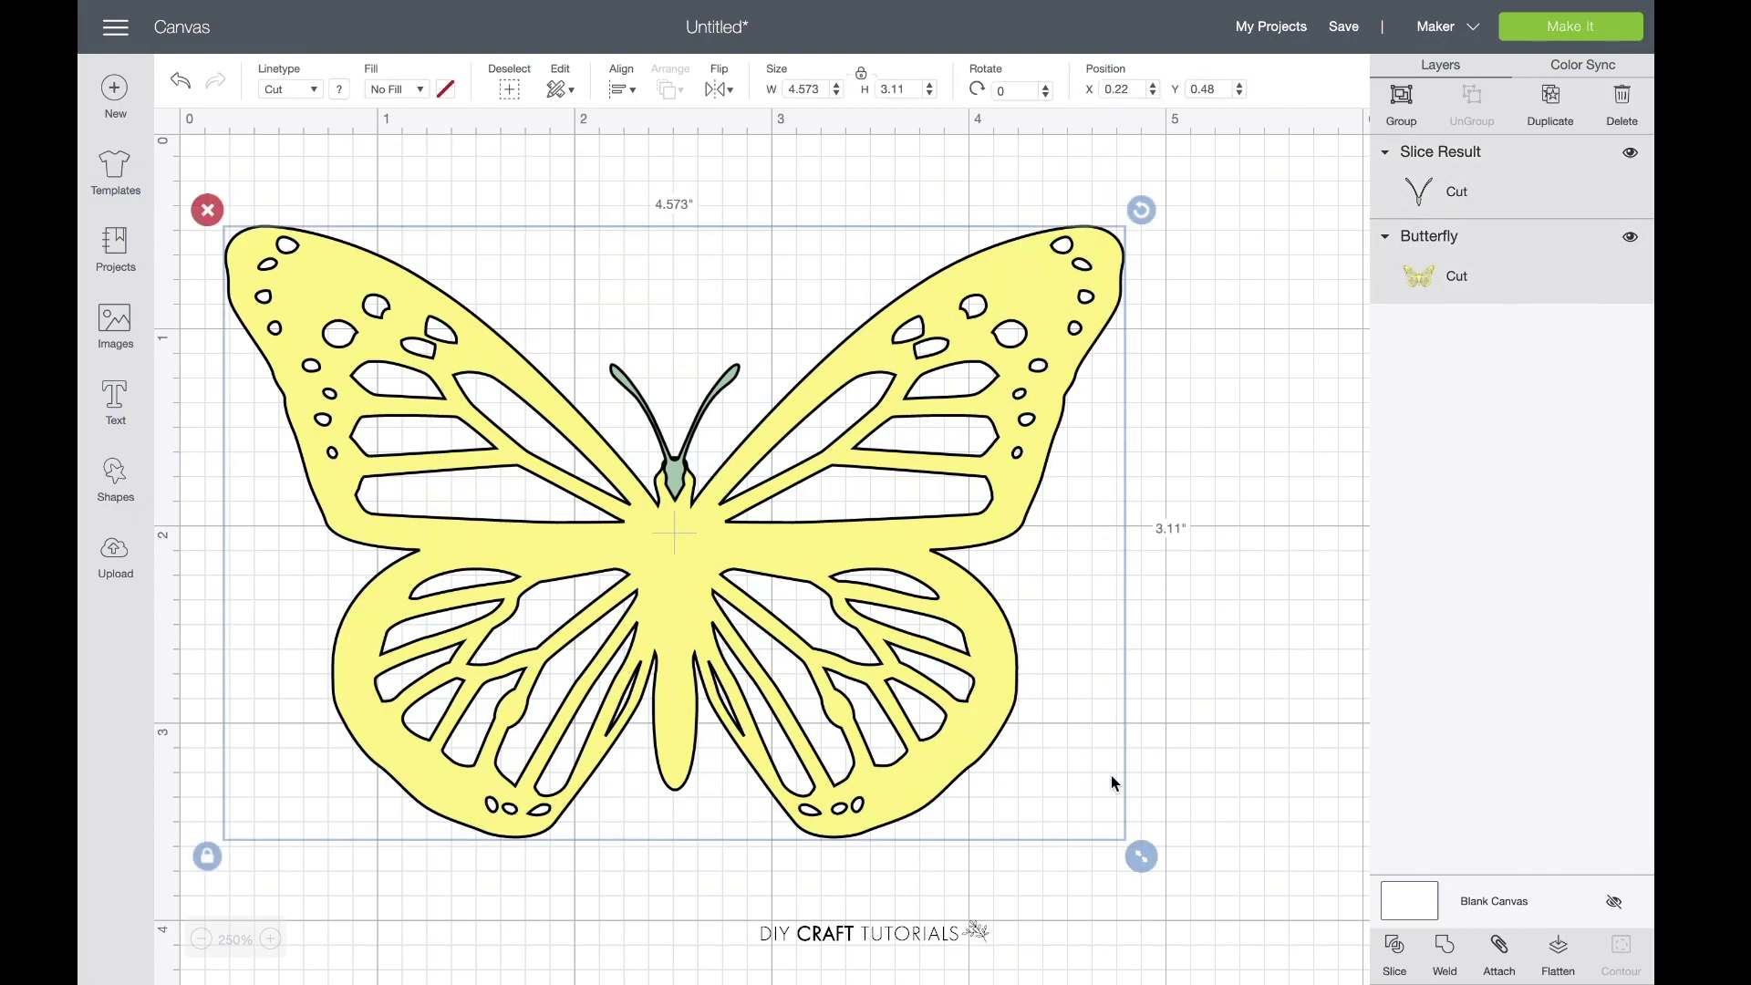
click(622, 89)
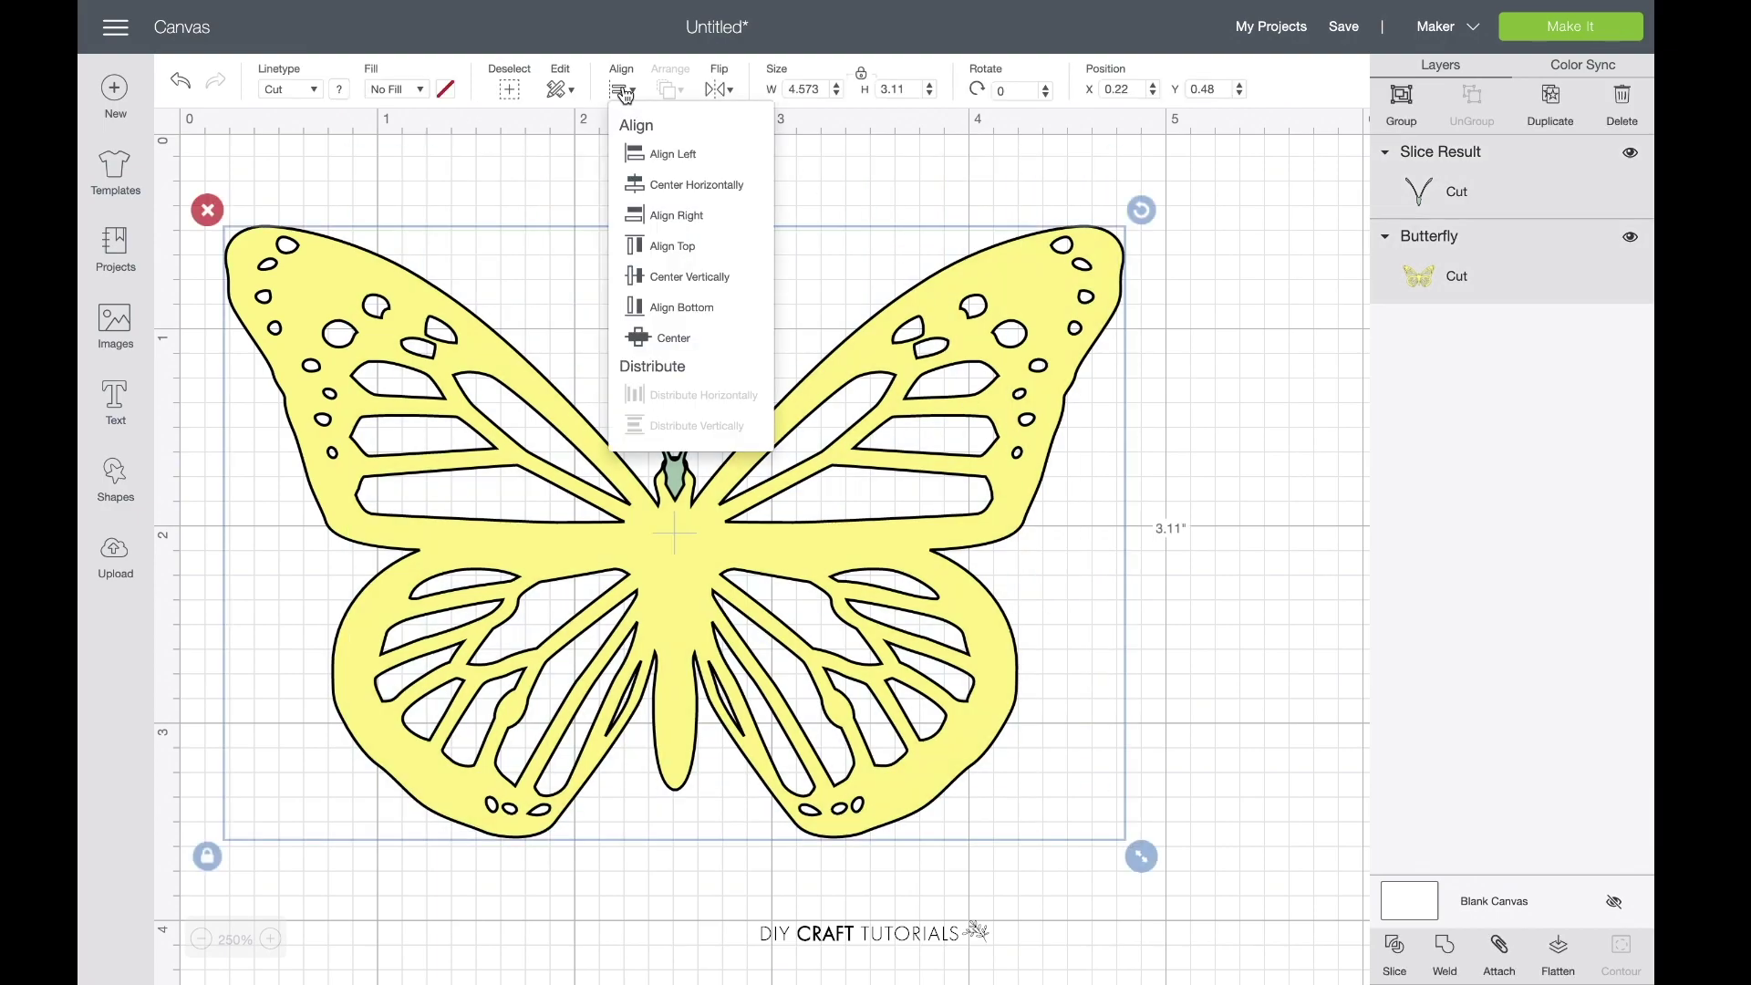
click(697, 183)
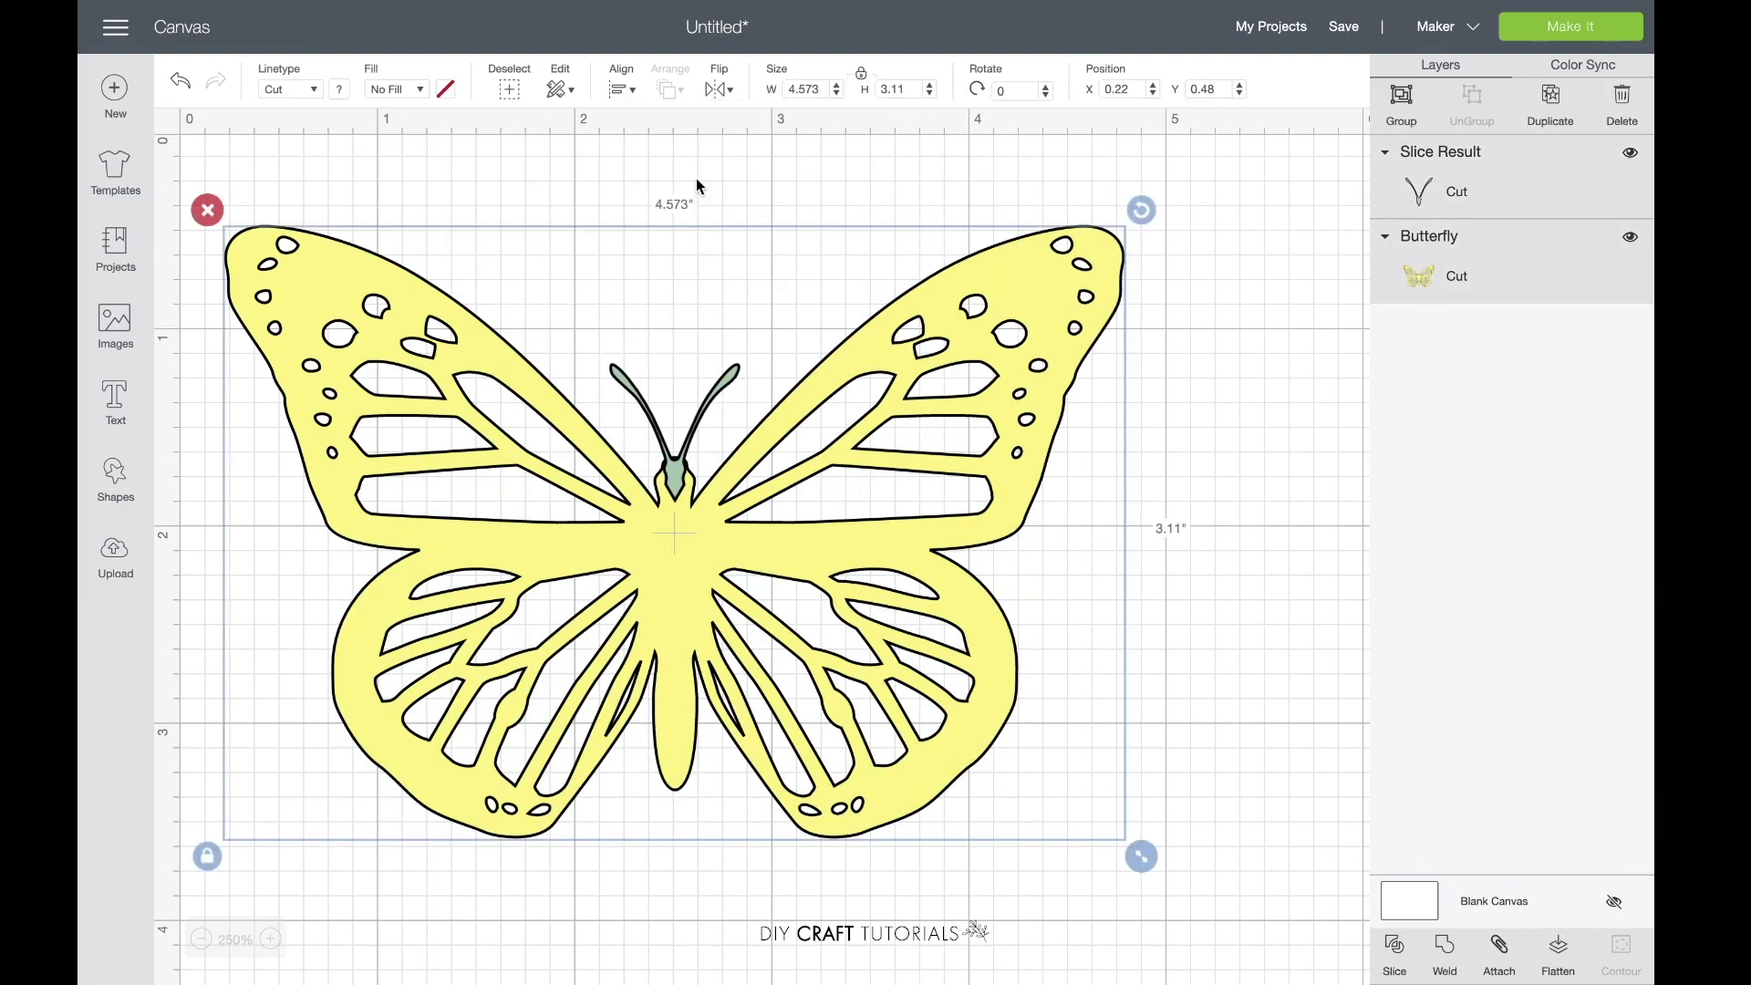
click(766, 196)
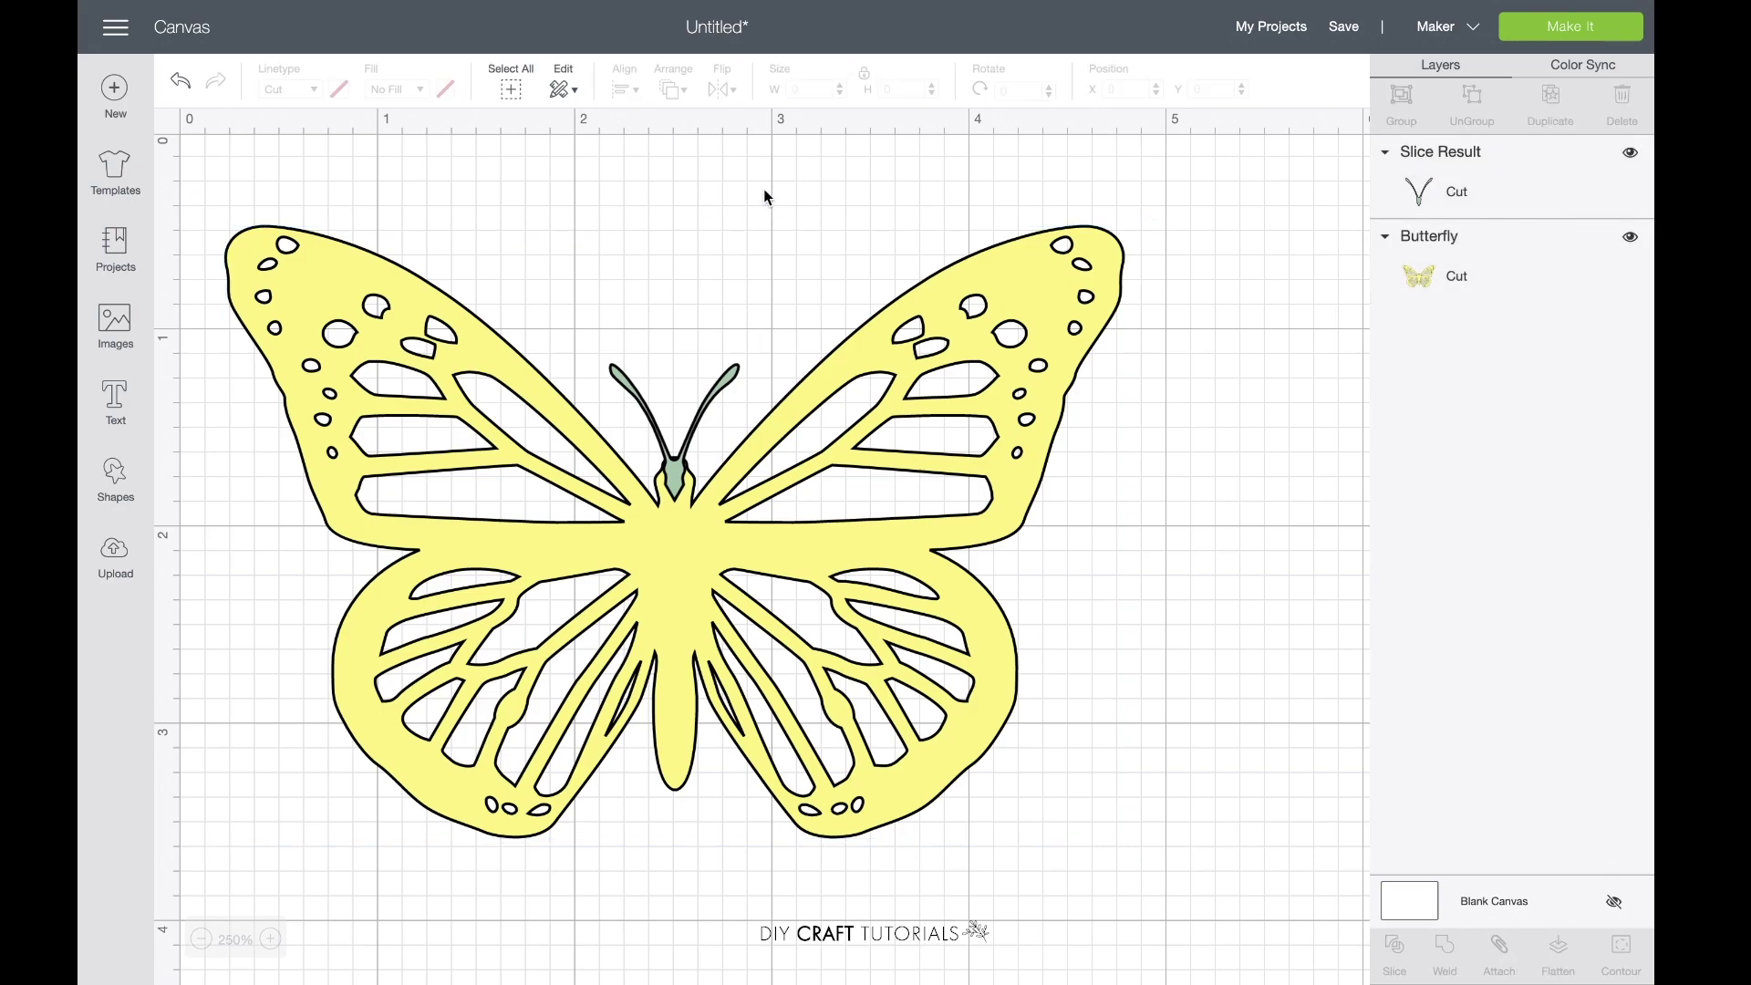
Weld the antennae to the yellow butterfly and move the combined shape to about X 0.309, Y 0.186
drag(397, 150, 956, 795)
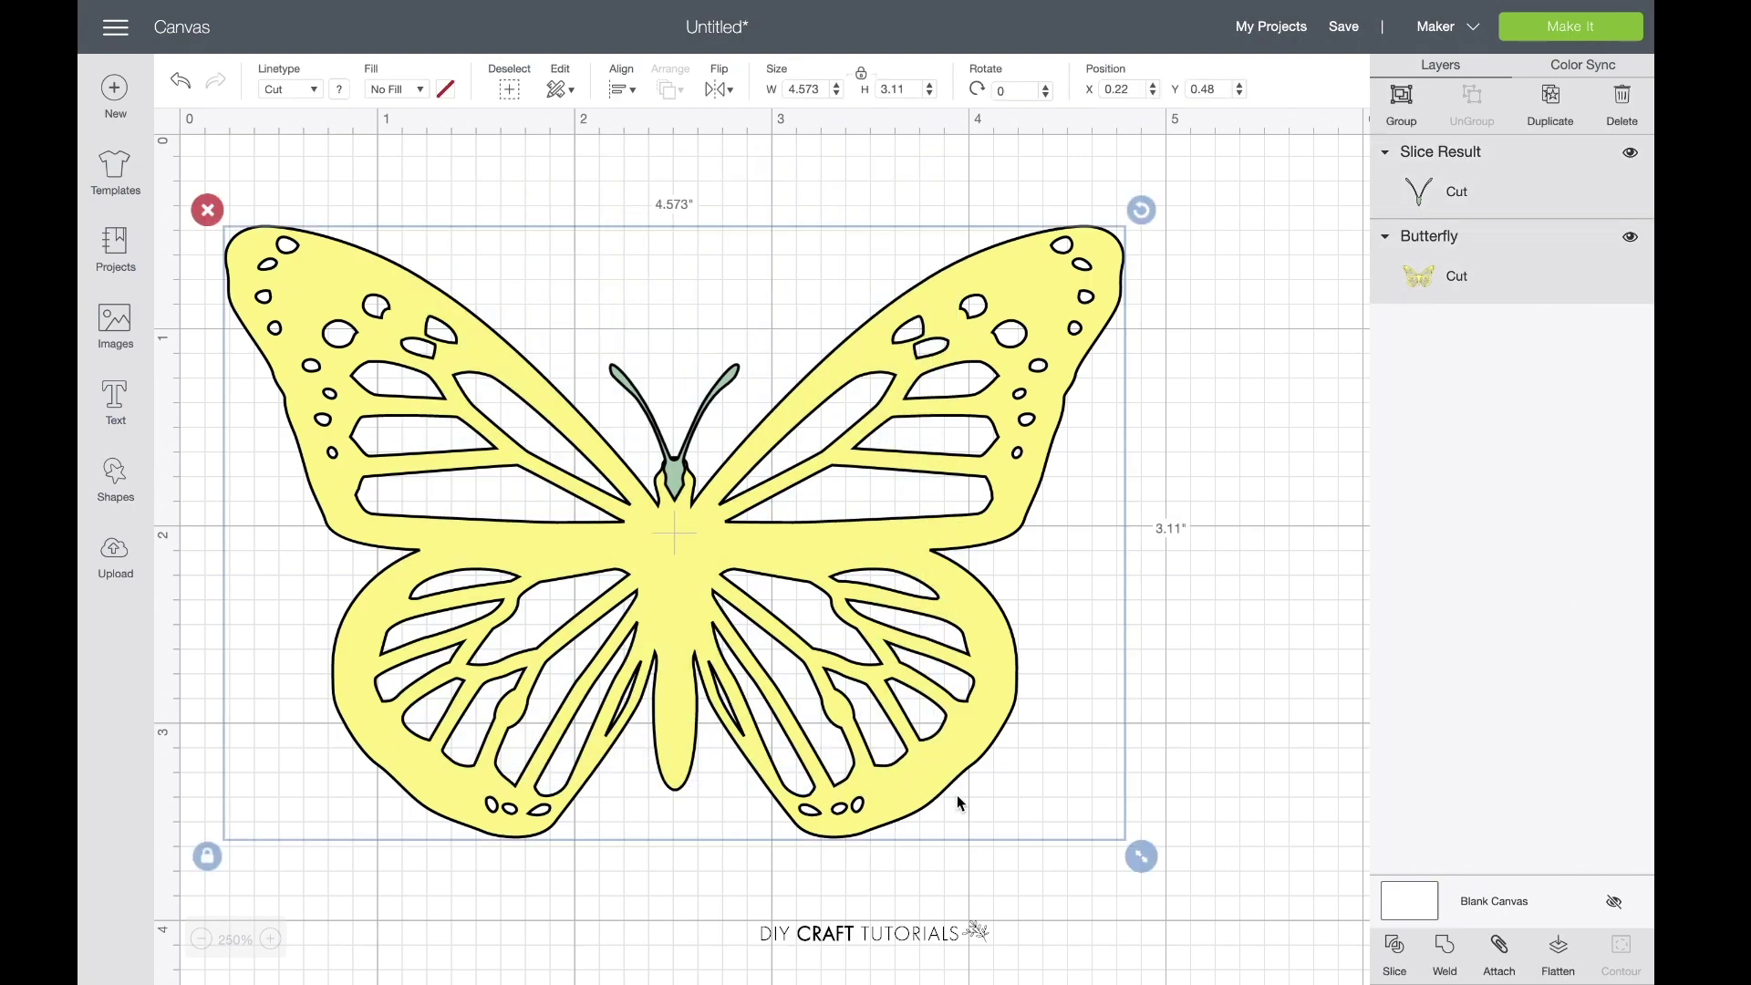
click(1444, 949)
drag(633, 552, 650, 496)
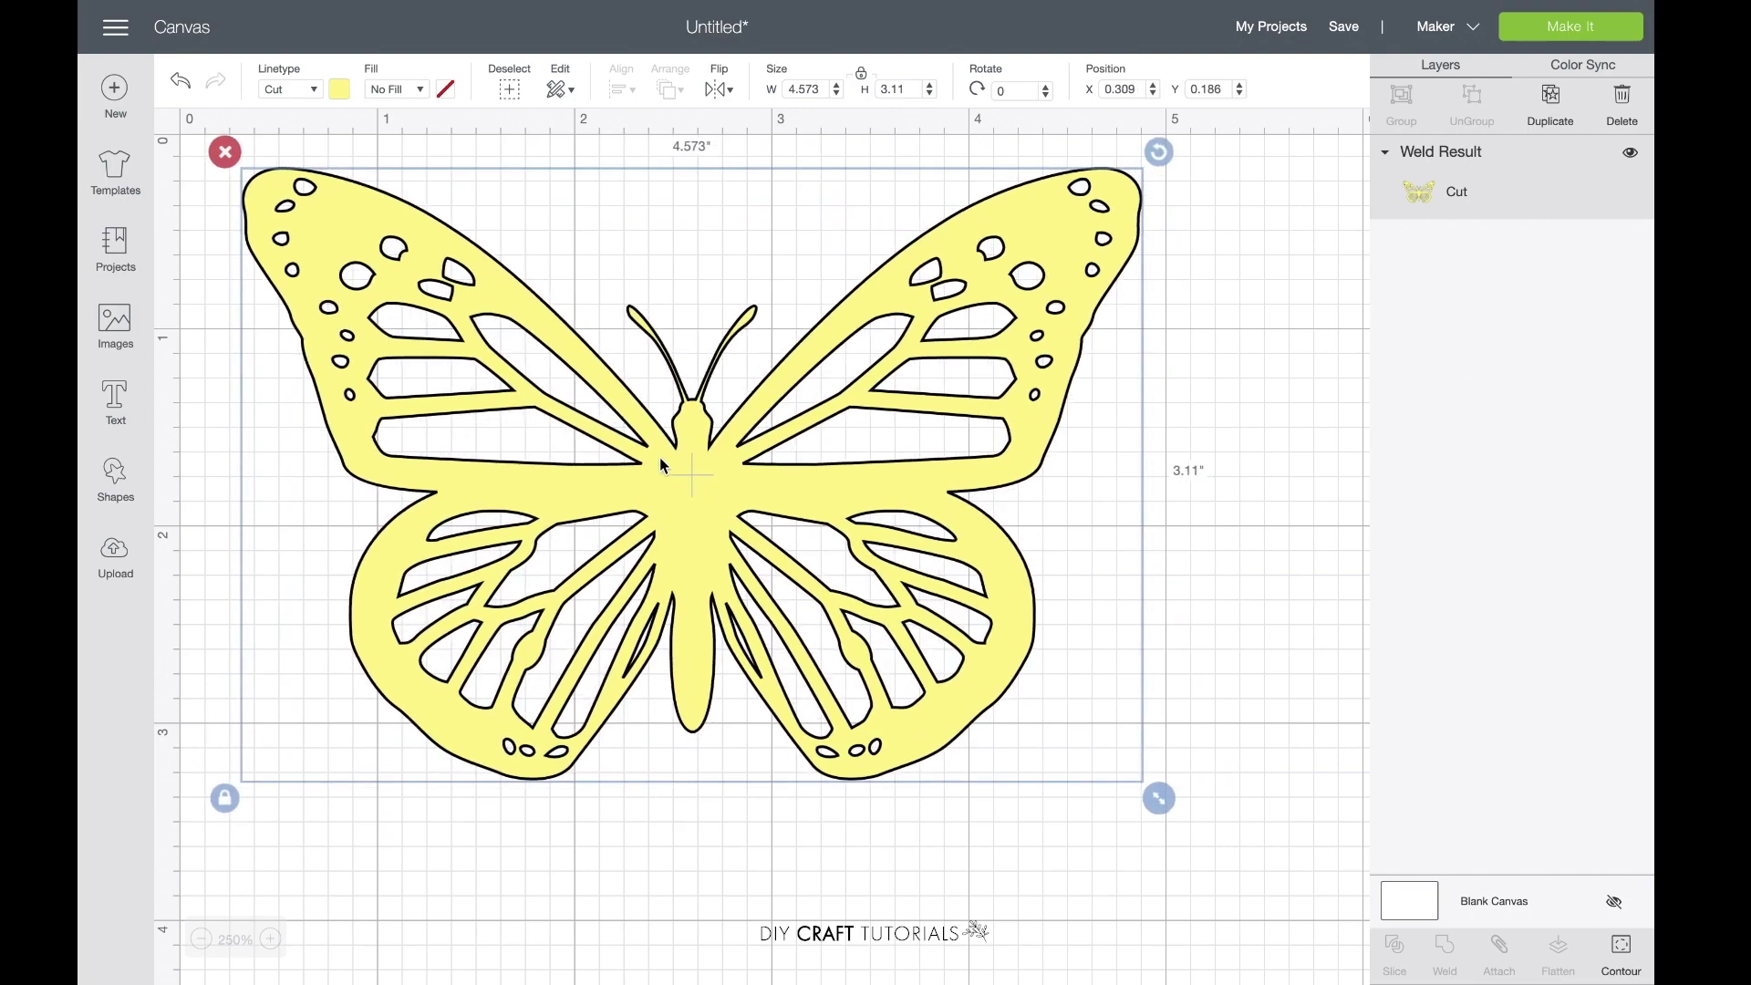
Set the welded butterfly's width to 3 inches with its proportions locked
click(821, 89)
drag(822, 91, 808, 89)
text(3)
key(Tab)
click(1030, 275)
Duplicate the welded butterfly and move the copy down and to the right, clear of the original
click(526, 380)
right_click(524, 376)
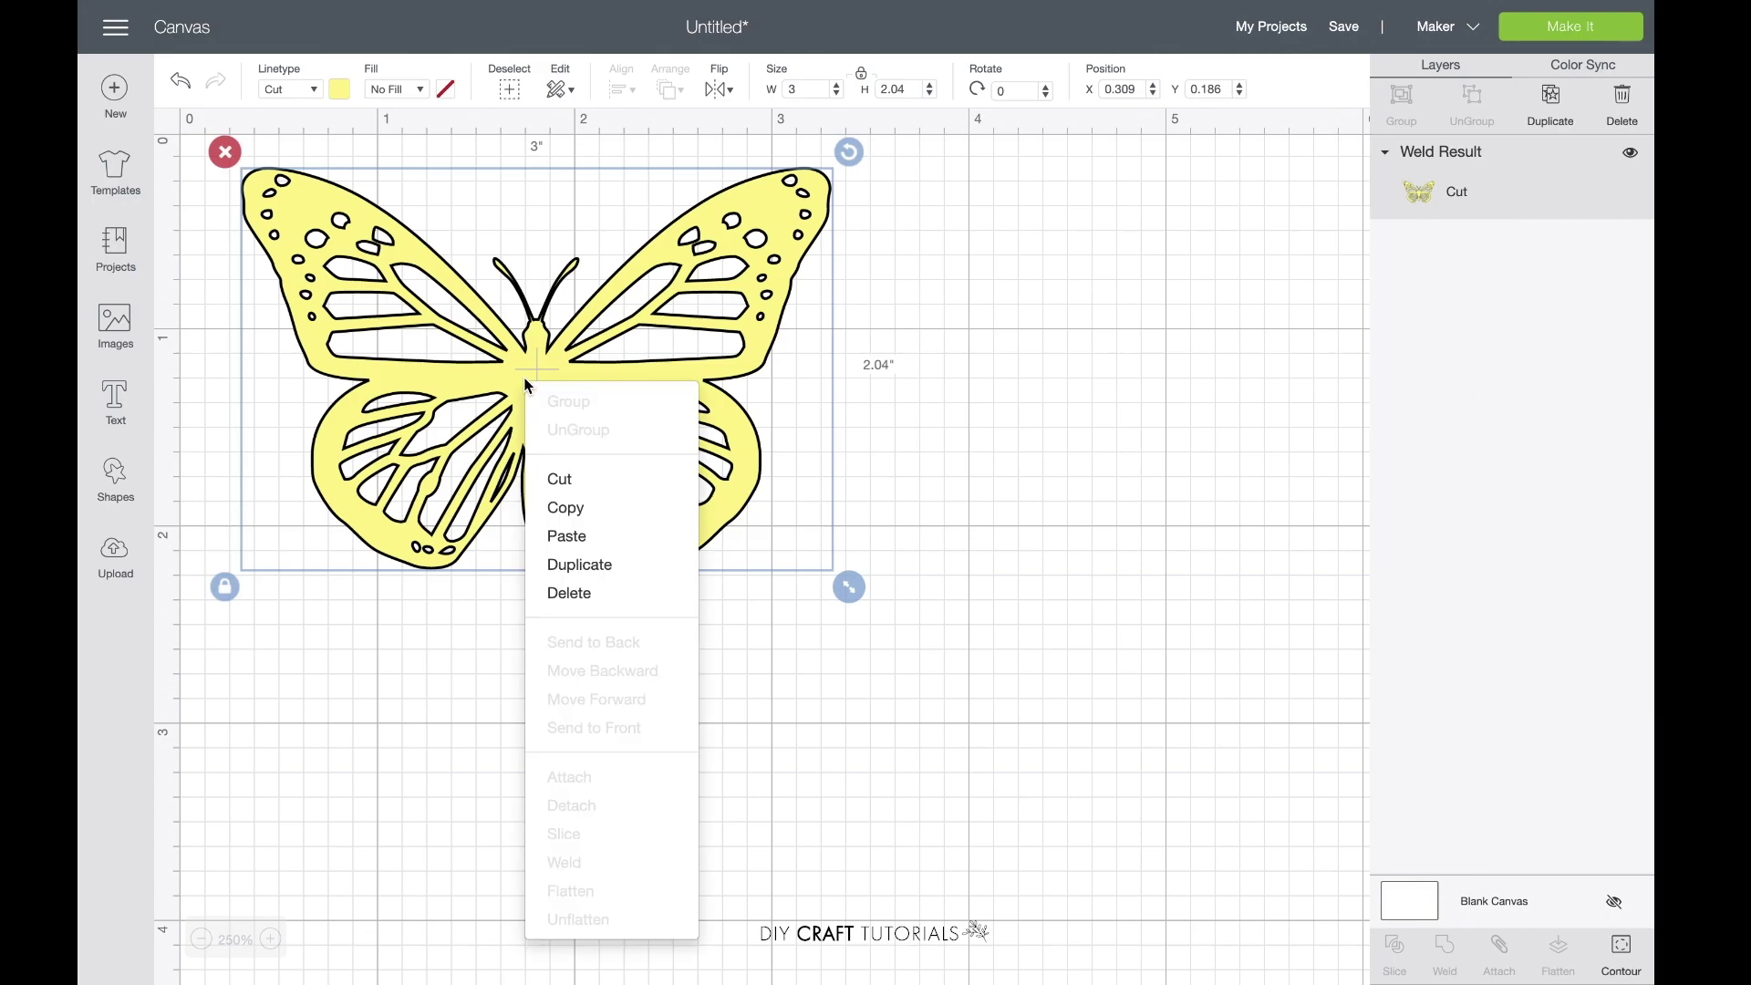
click(611, 566)
drag(583, 461, 855, 806)
Hide all contours of the upper butterfly to make it a solid silhouette
click(620, 354)
click(559, 408)
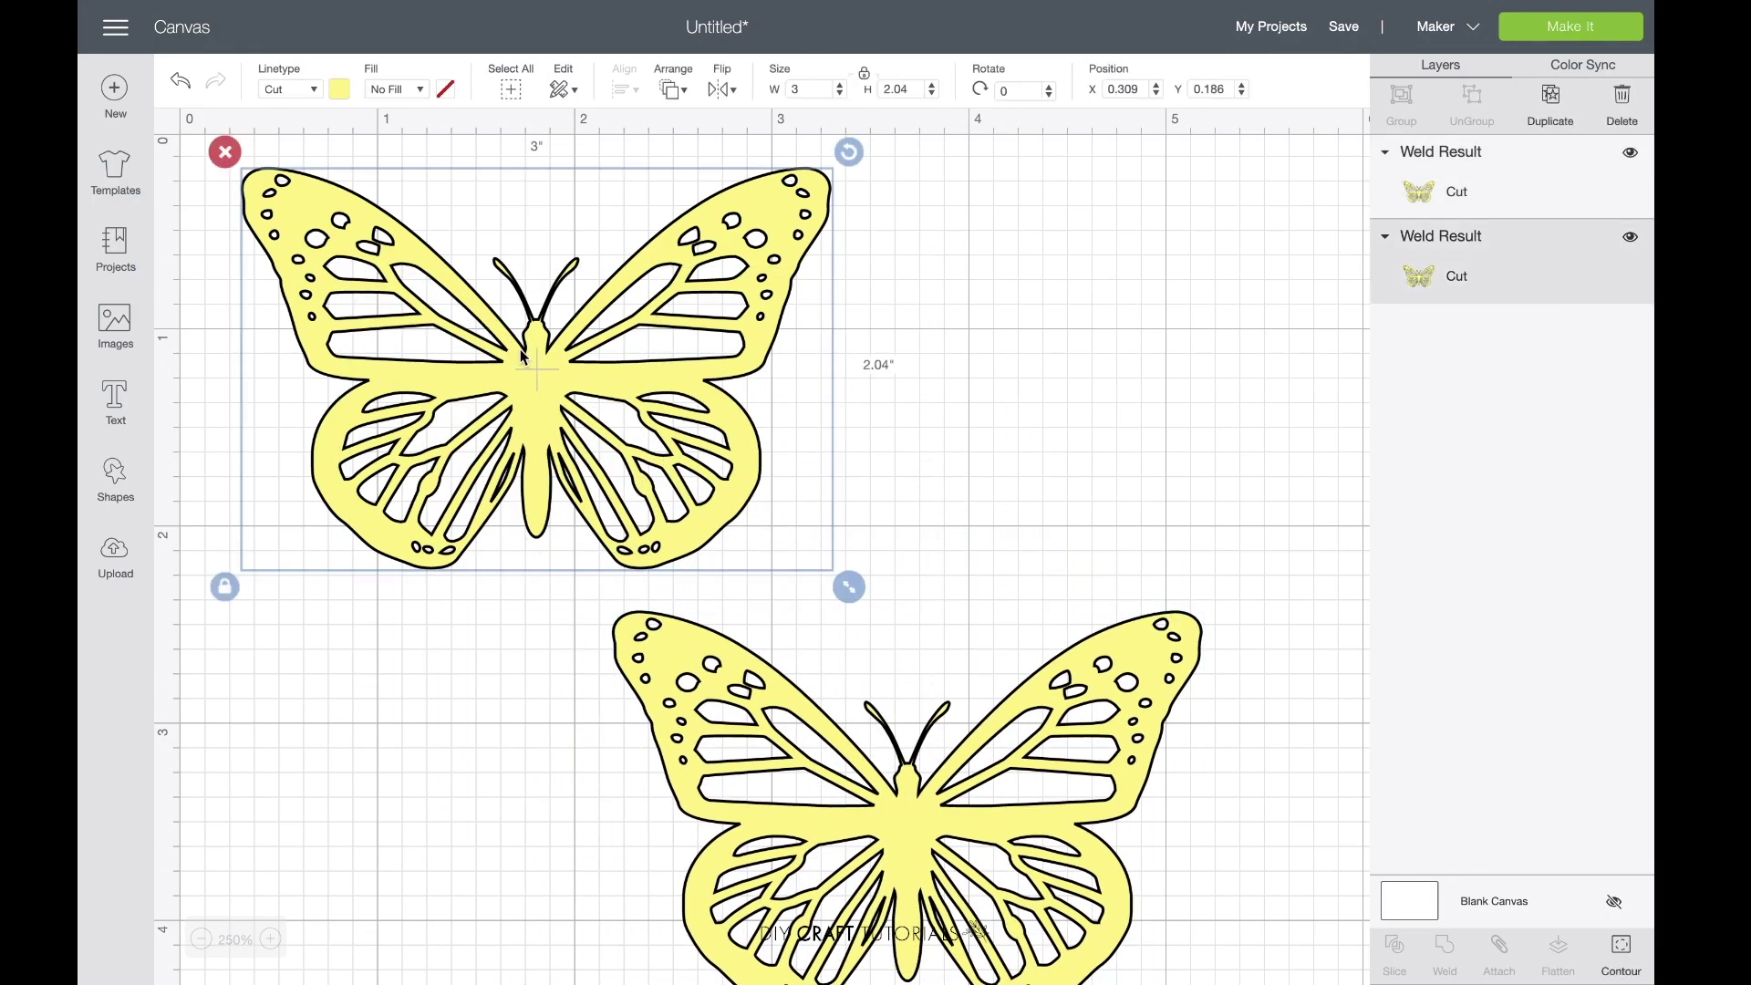
click(1620, 953)
click(1246, 679)
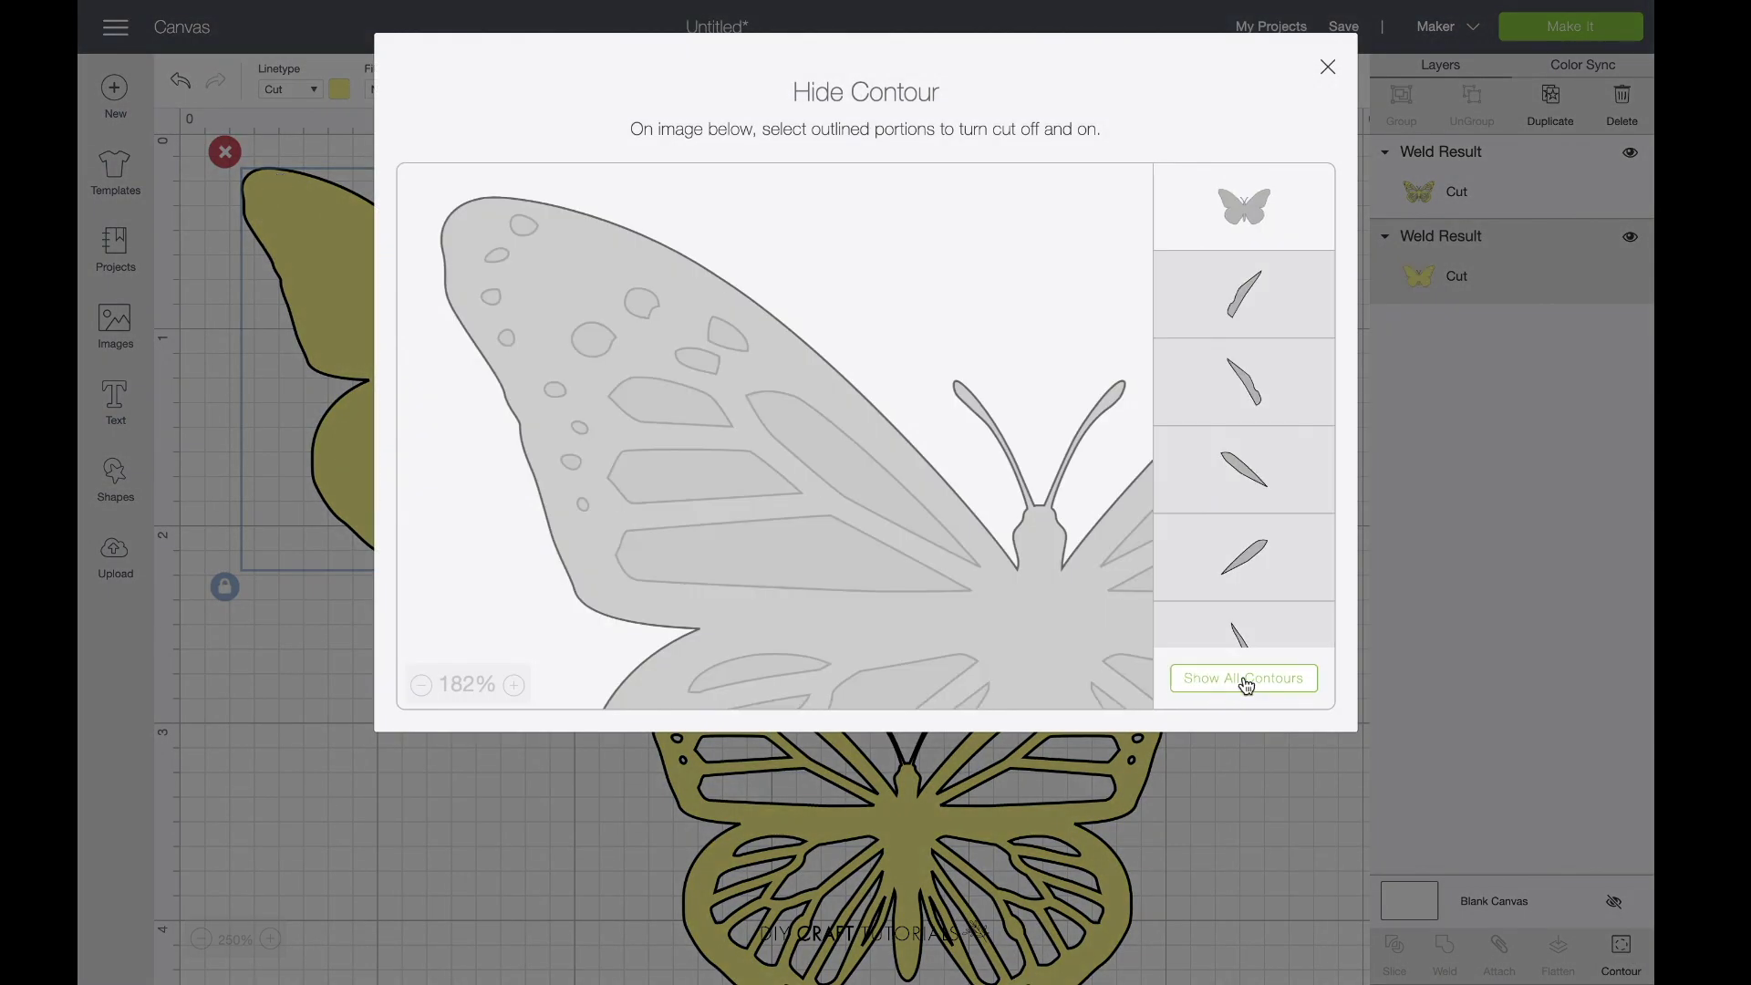
click(1328, 65)
Move the solid butterfly to X 0, Y 0 and change its material color to black
drag(691, 387, 609, 363)
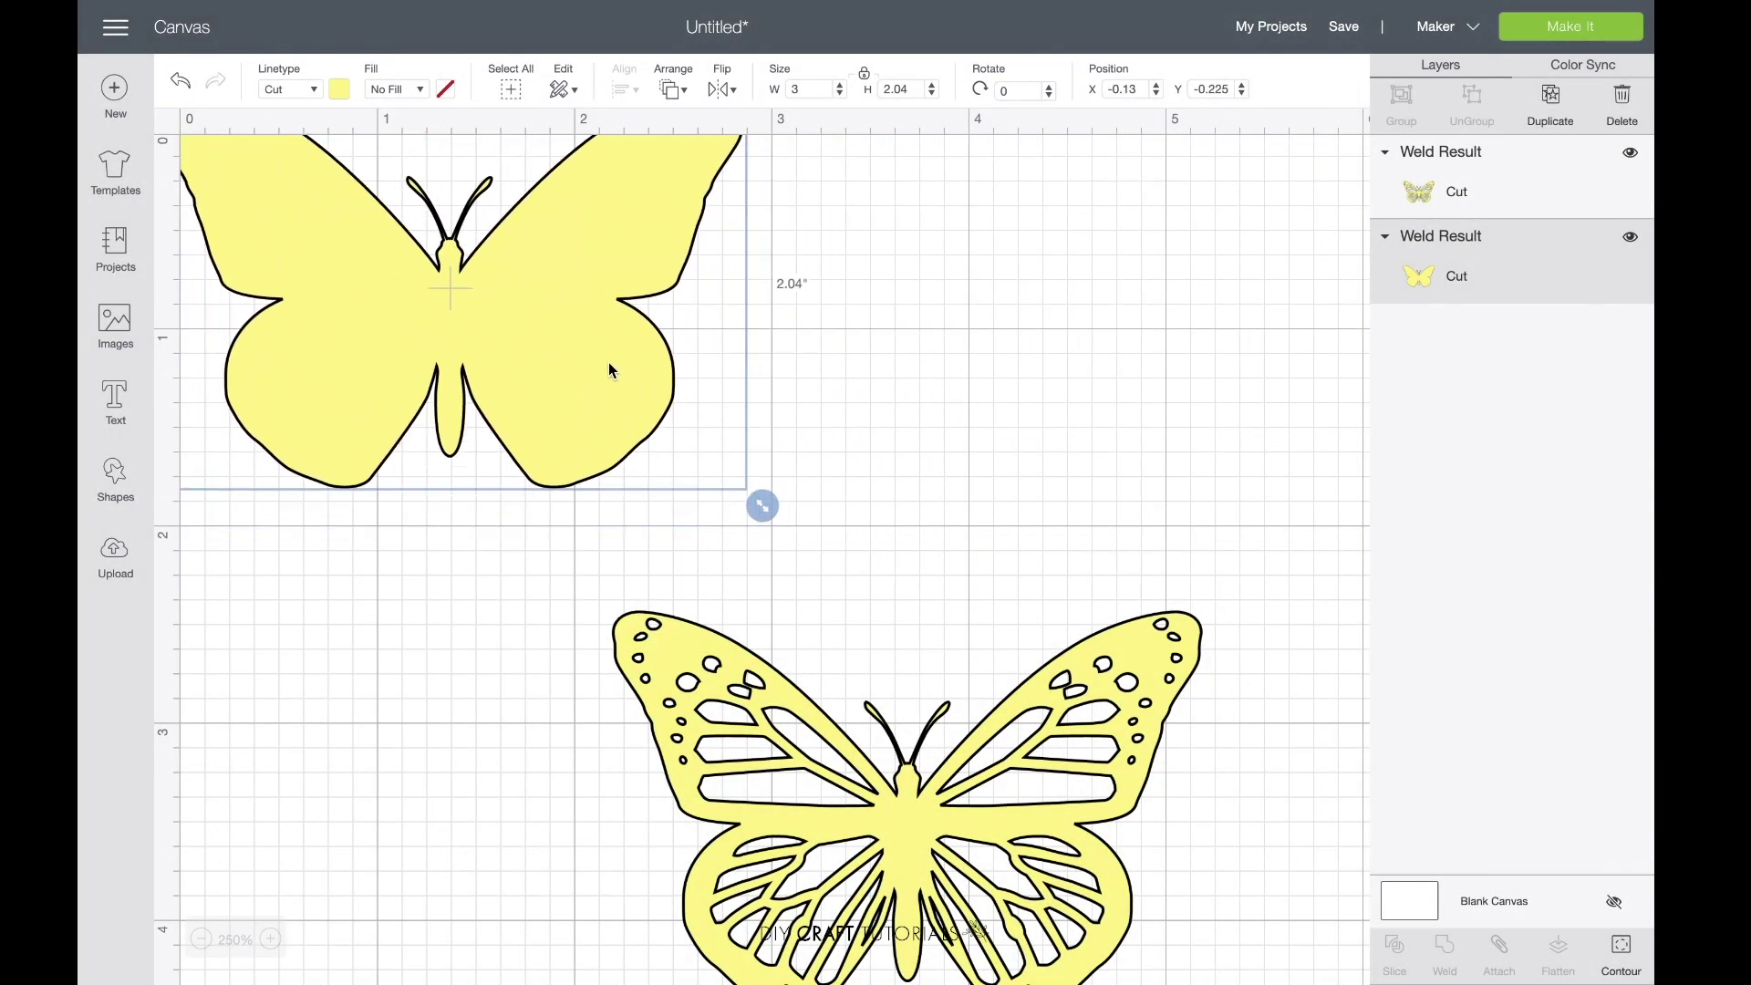
click(336, 86)
click(497, 289)
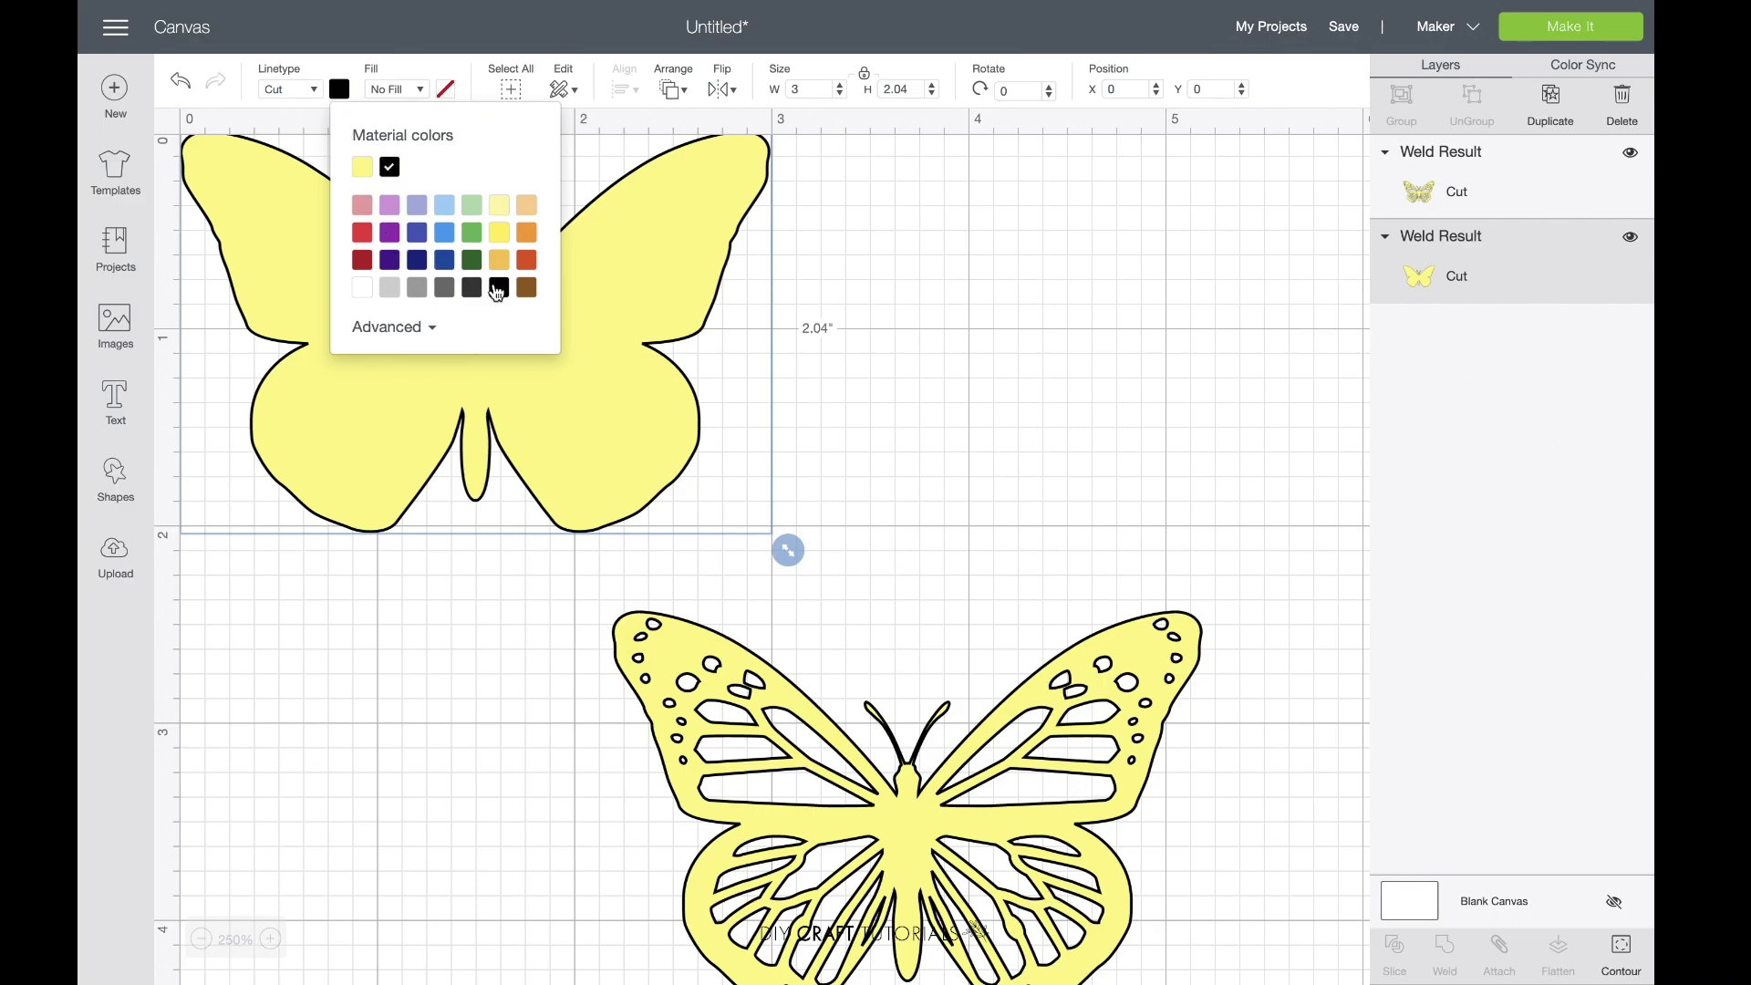
click(930, 384)
Move the patterned yellow butterfly to about X 1.081, Y 2.414 and hide the contours of the small spots on its upper left wing
scroll(930, 386, down, 3)
drag(919, 543, 702, 538)
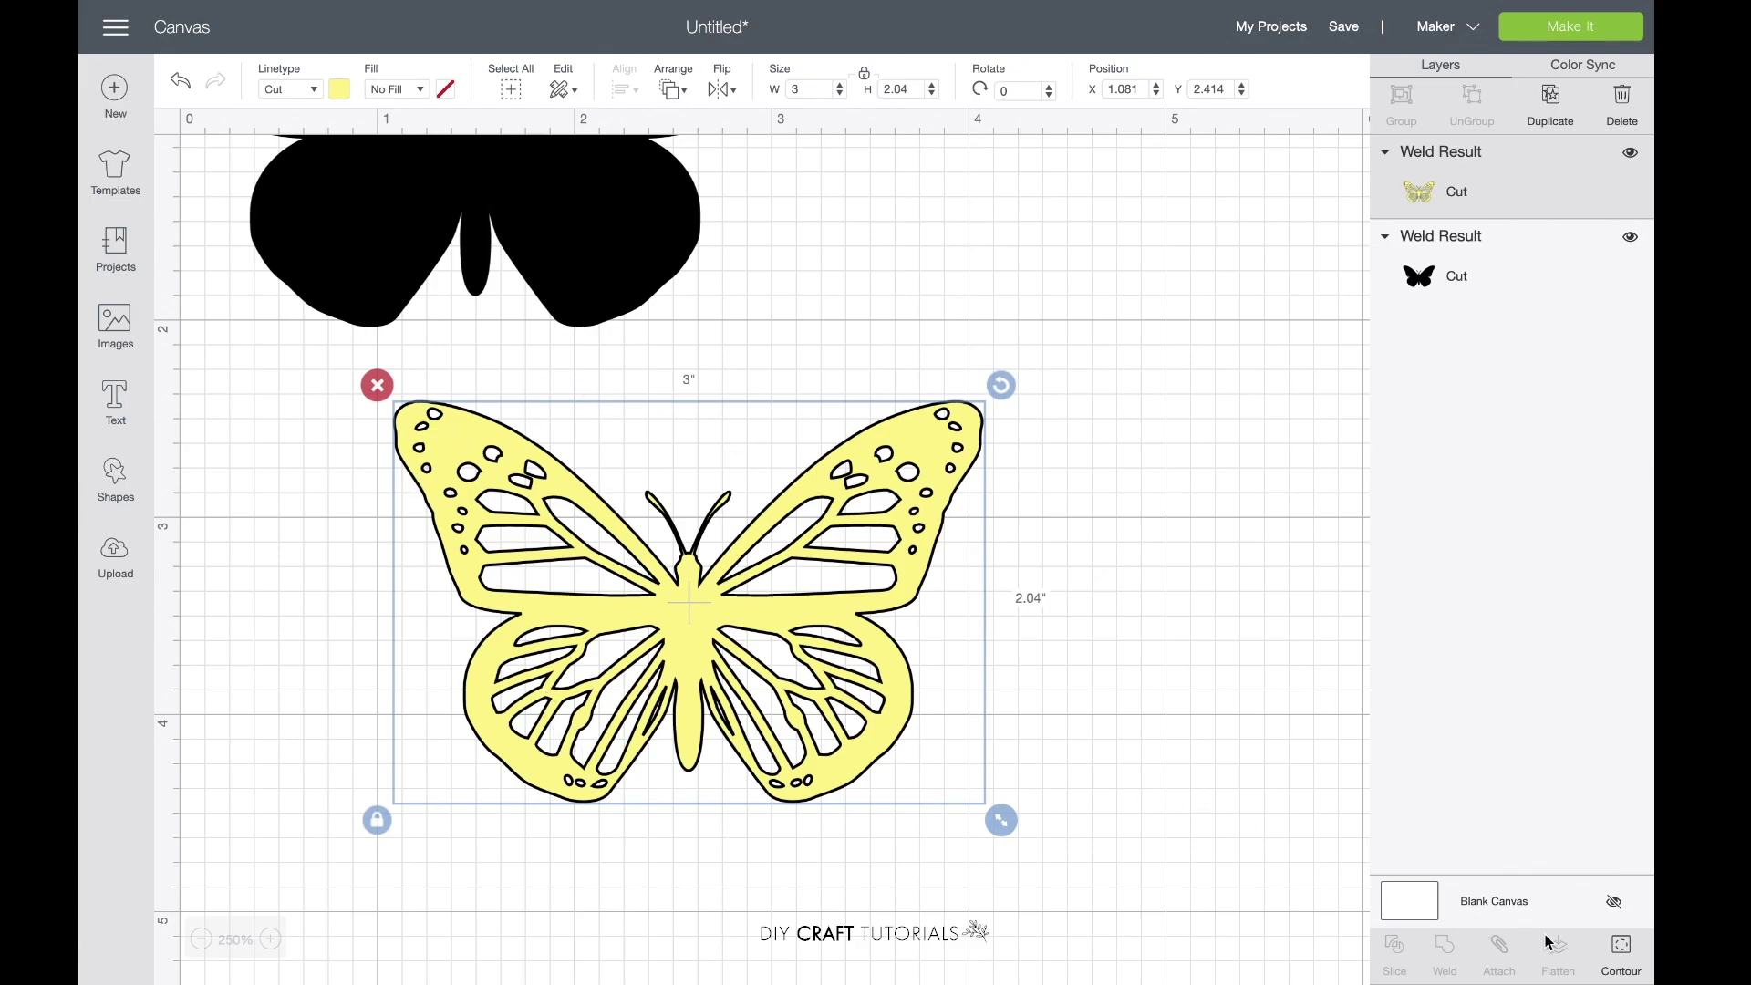
click(1630, 955)
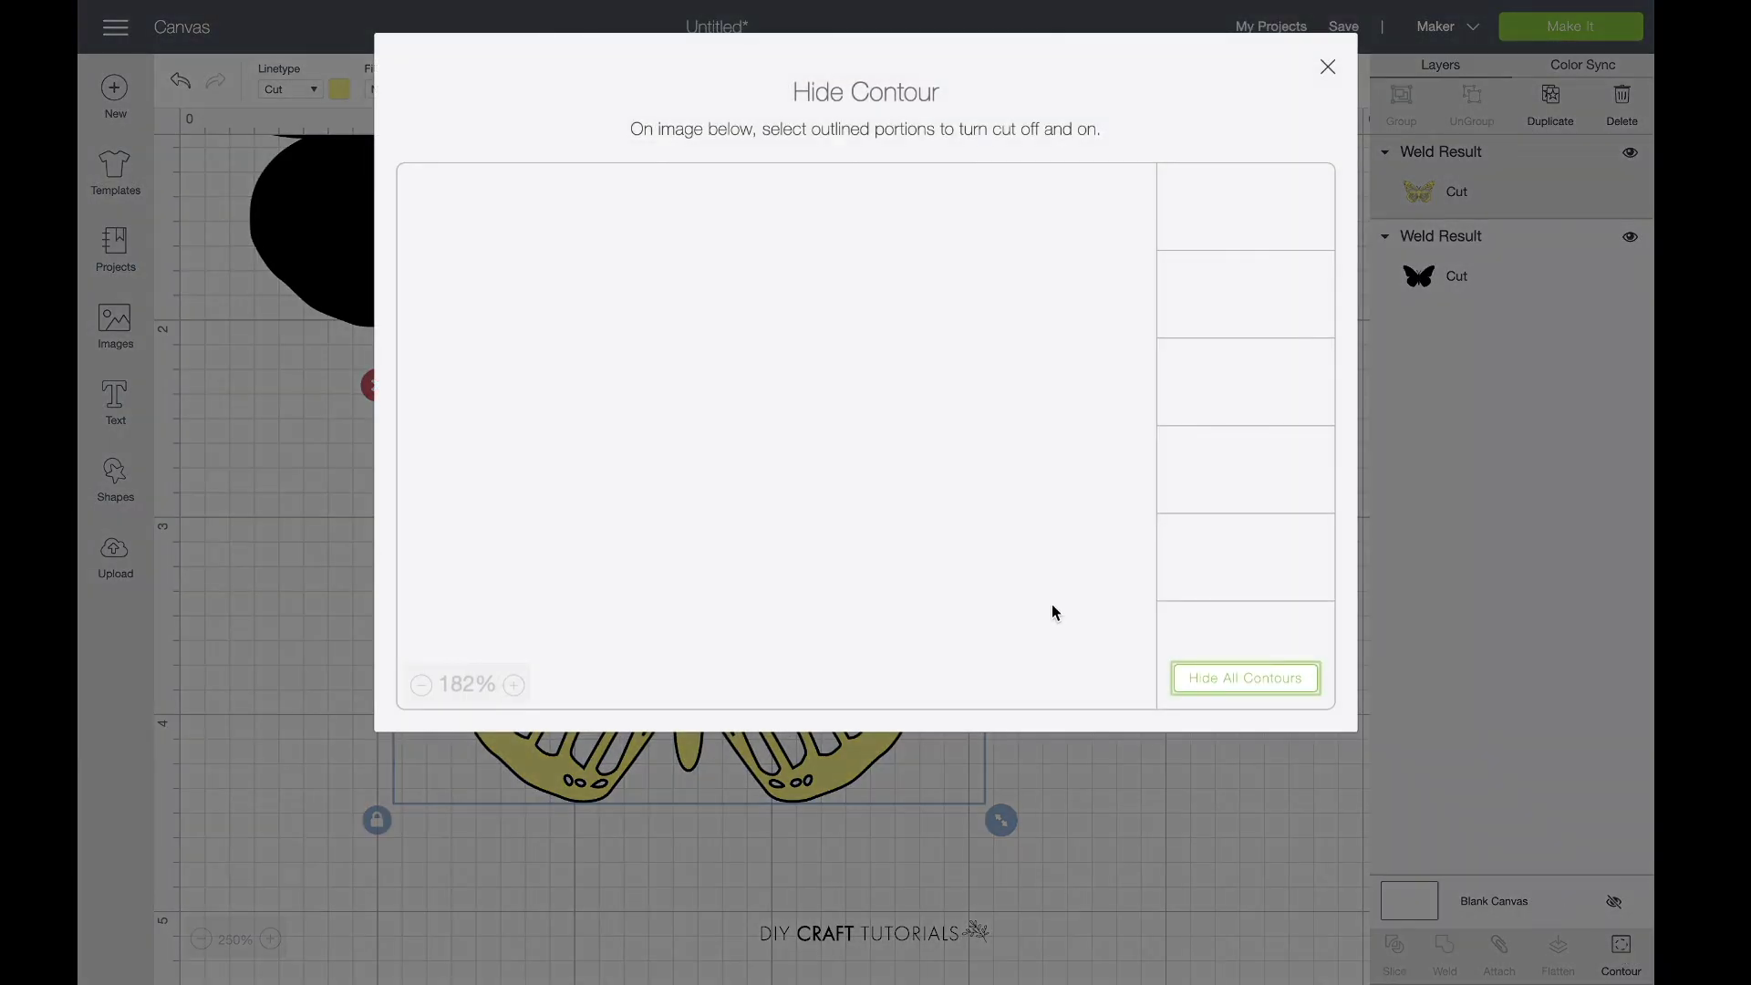
click(725, 333)
click(697, 363)
click(641, 302)
click(593, 340)
click(524, 224)
click(497, 255)
Hide the contours of the small spots on the yellow butterfly's upper right wing
scroll(586, 508, right, 5)
click(894, 334)
click(924, 360)
click(980, 303)
click(1028, 339)
click(1099, 225)
Hide the remaining small lower-wing contours and the yellow butterfly's outer outline, keeping only the large wing panels
scroll(1040, 511, down, 5)
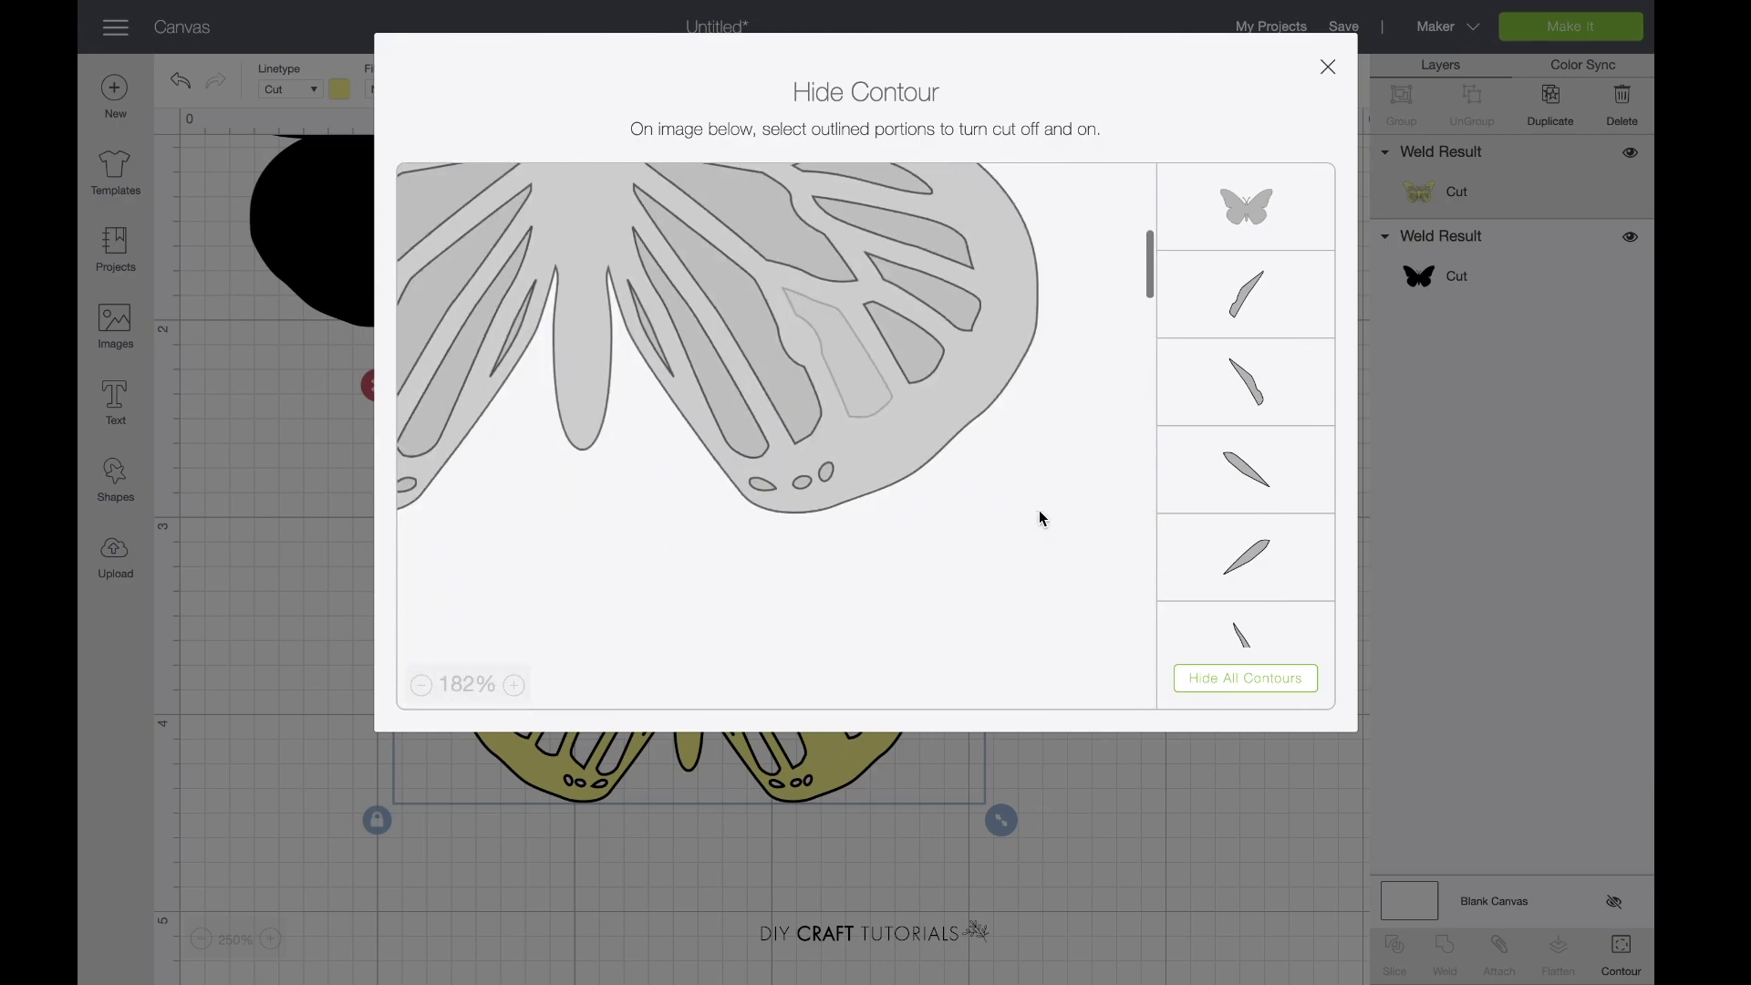
scroll(763, 479, left, 2)
click(683, 404)
Place the yellow wing panels over the black butterfly at about X 0.42, Y 0.492
scroll(571, 477, up, 5)
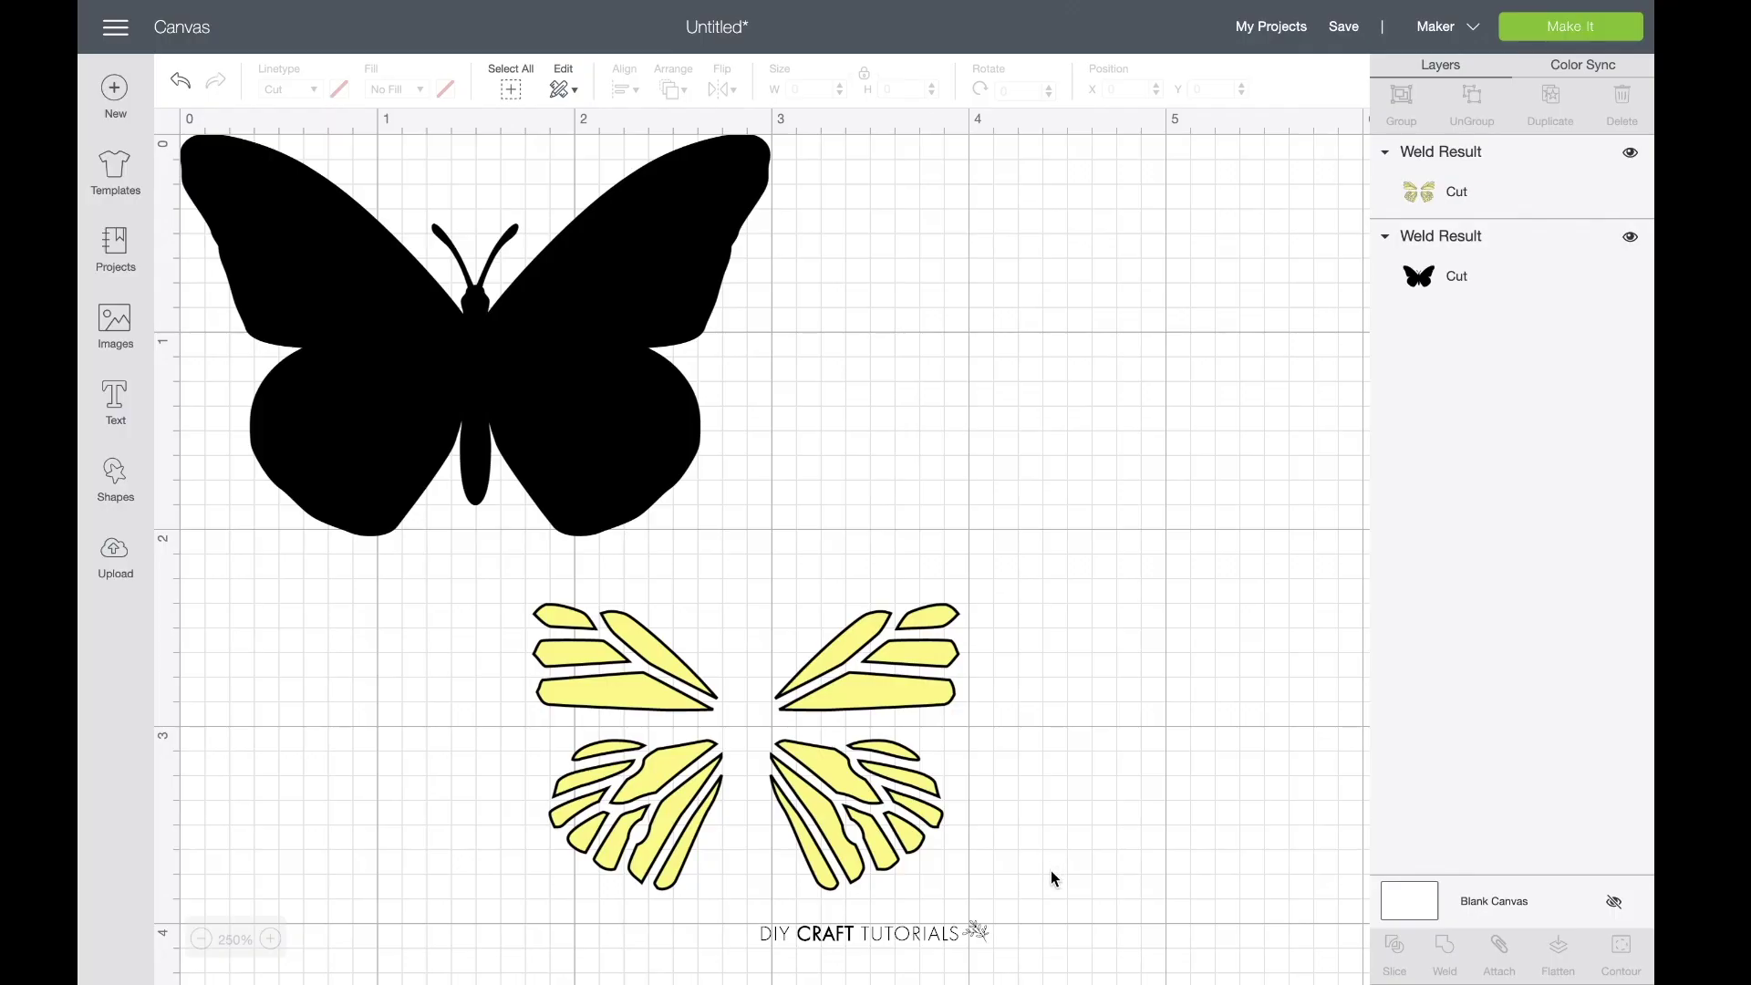
drag(1051, 871, 642, 660)
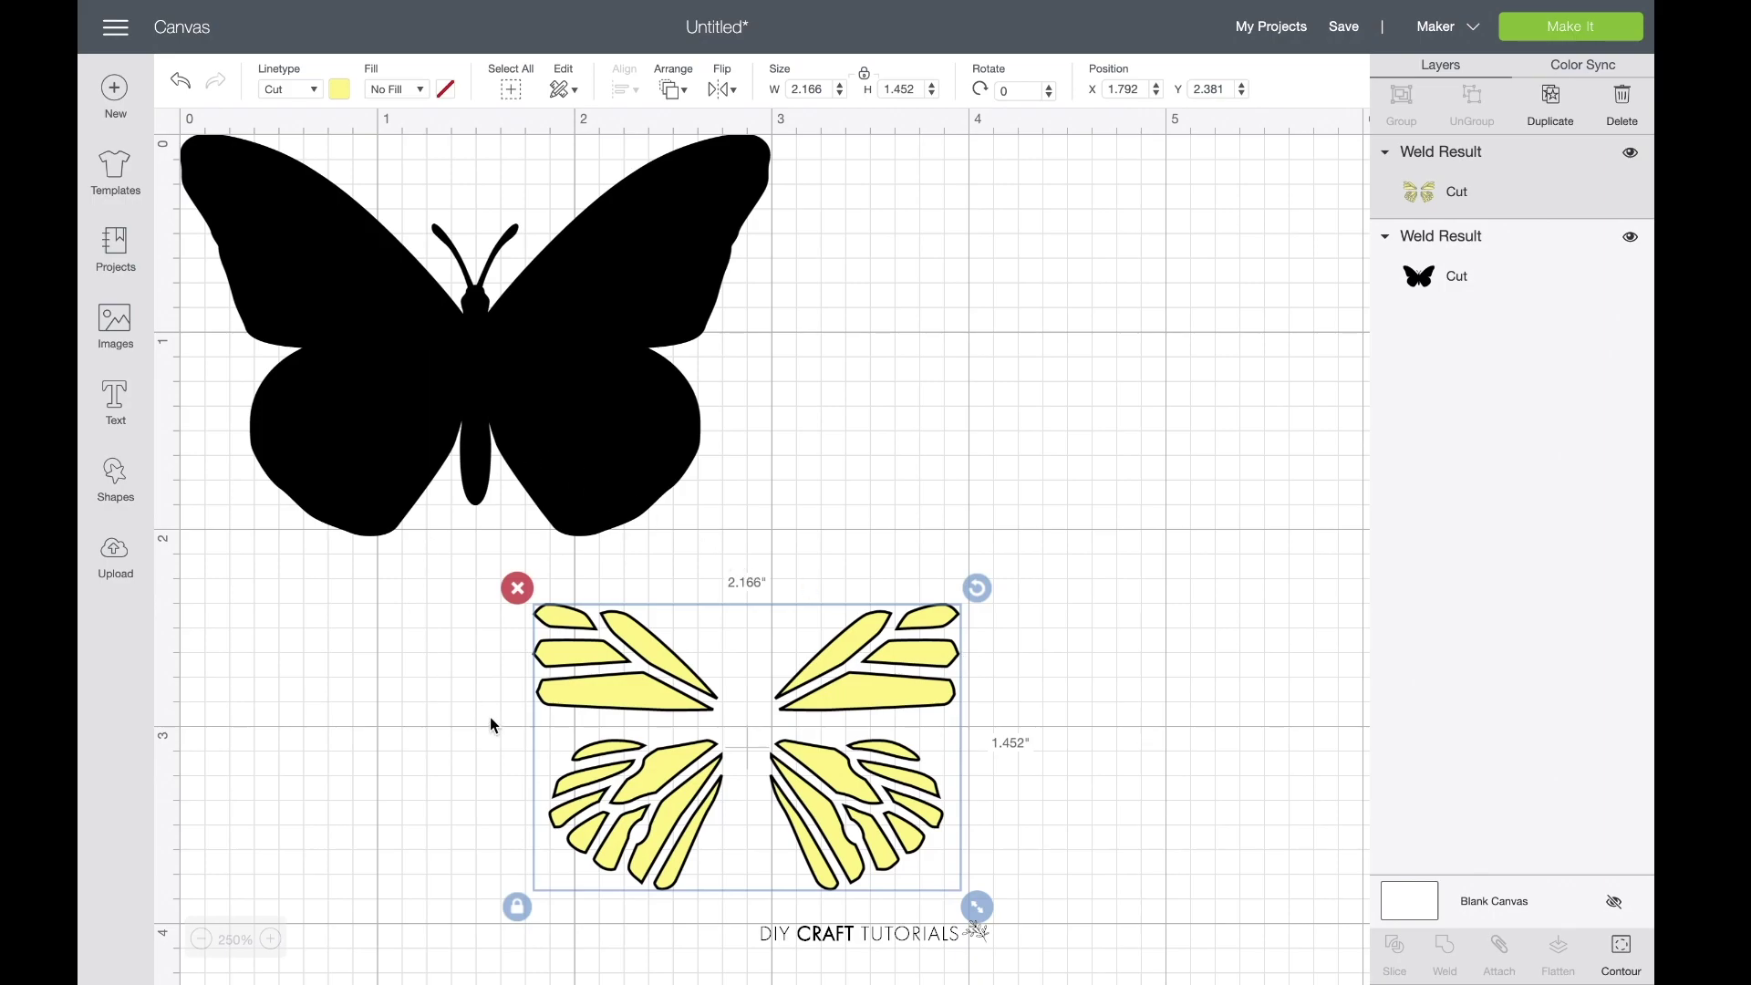
drag(832, 783, 561, 414)
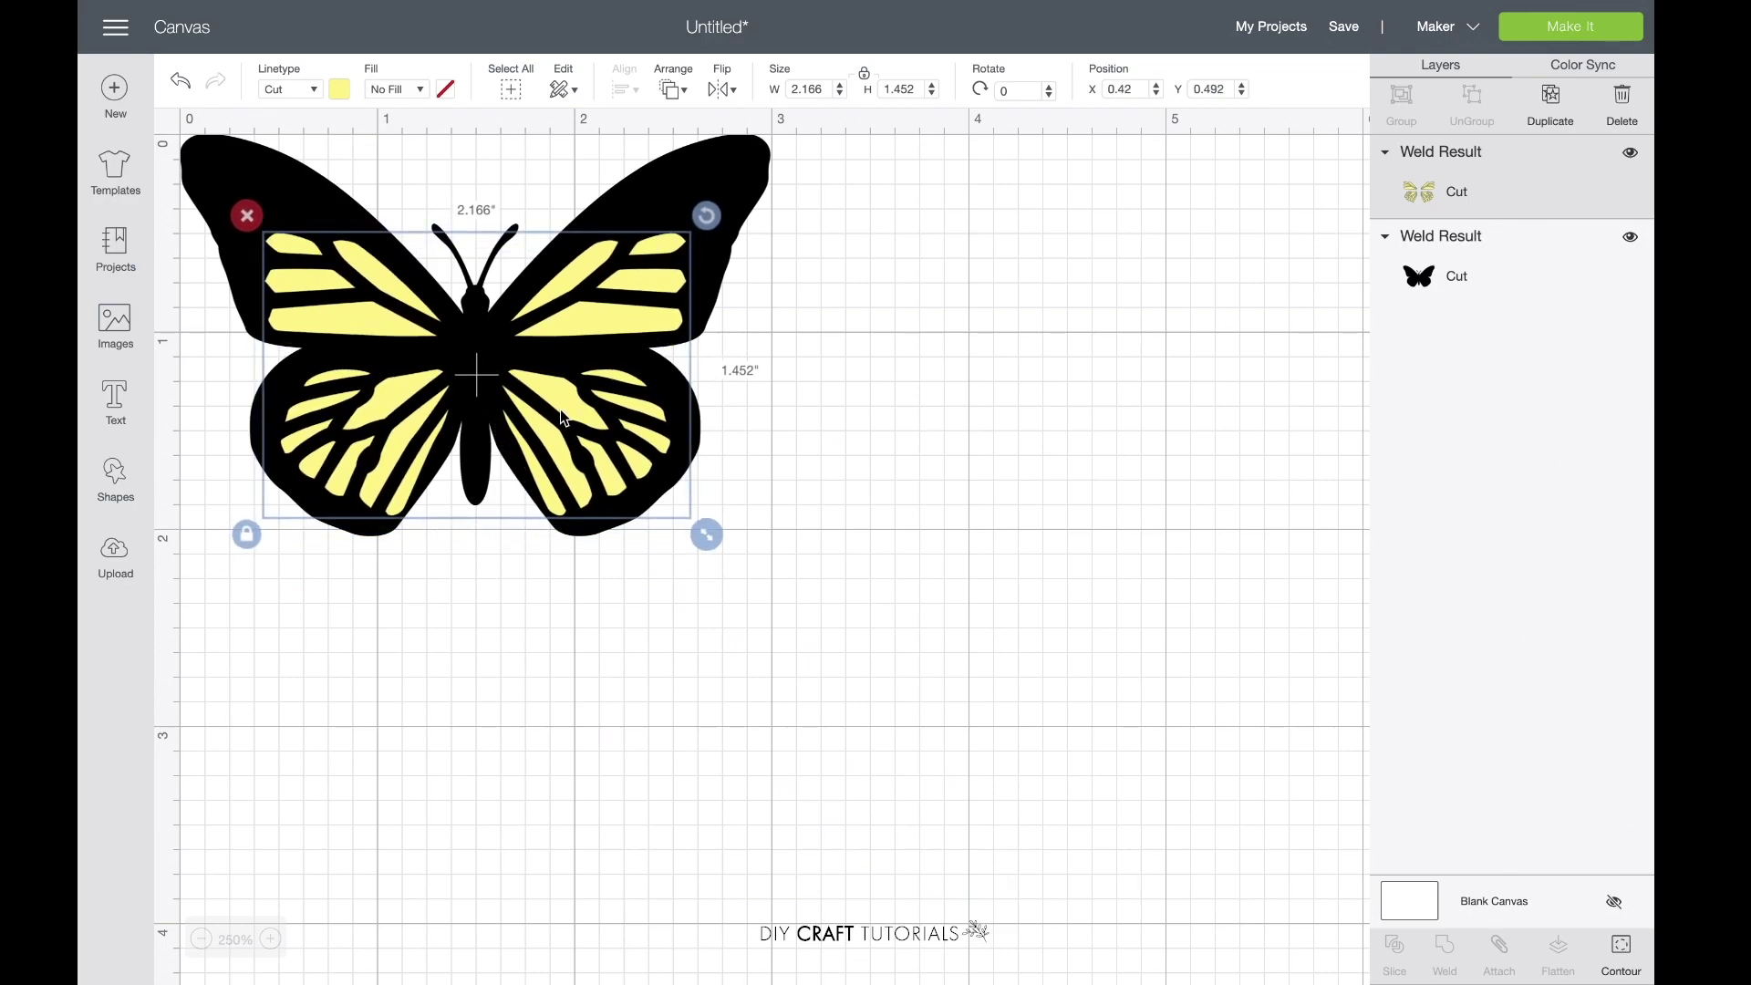
click(831, 452)
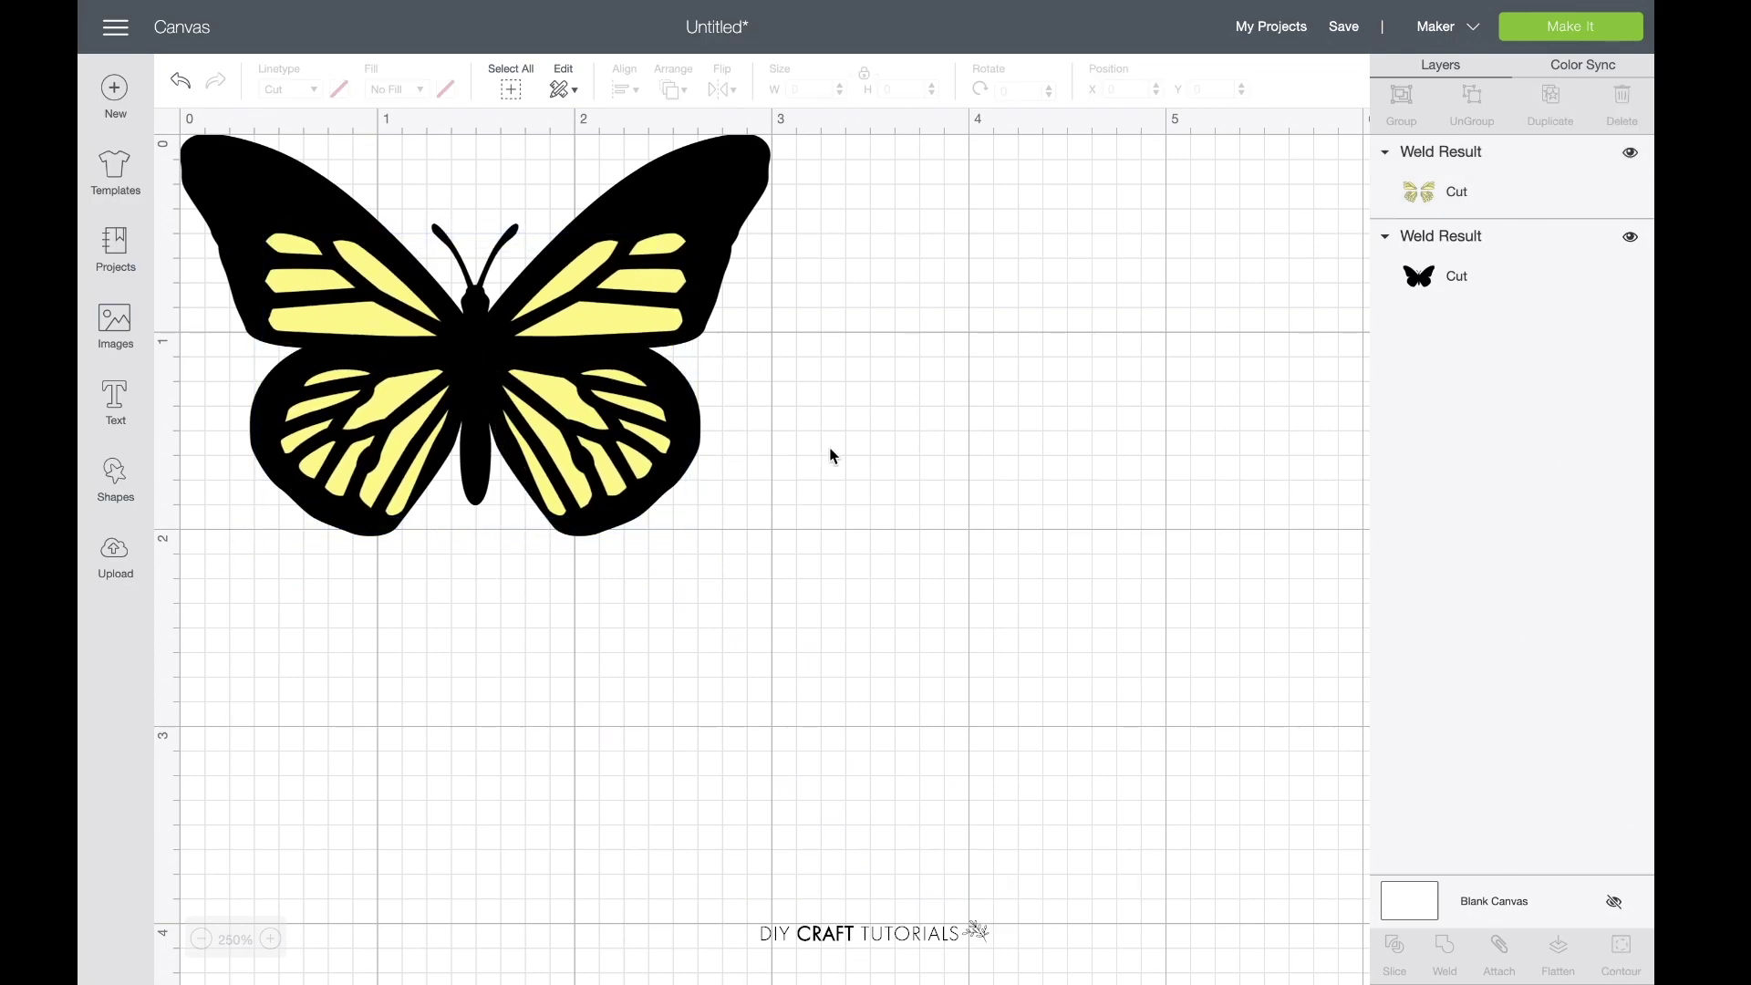